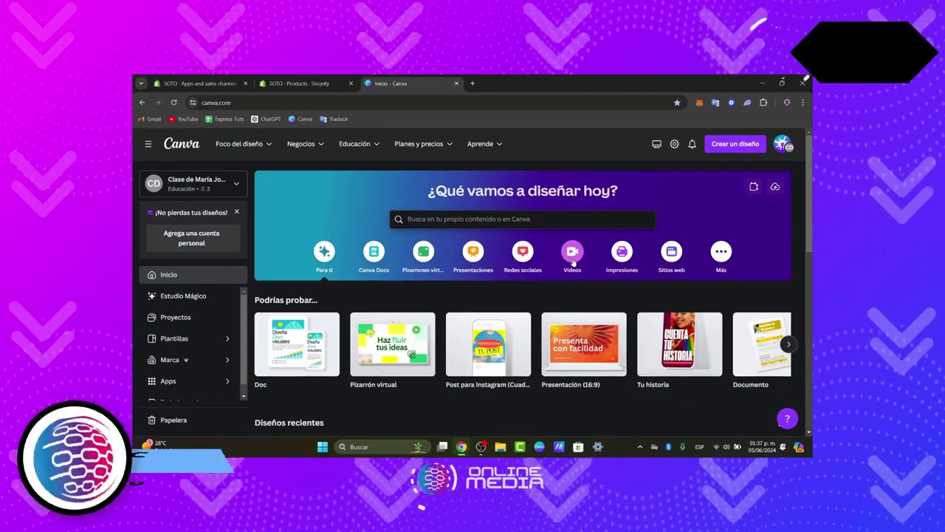
# Change Canva's interface language from Español (México) to English (US), then go back to the home page.
pyautogui.click(673, 145)
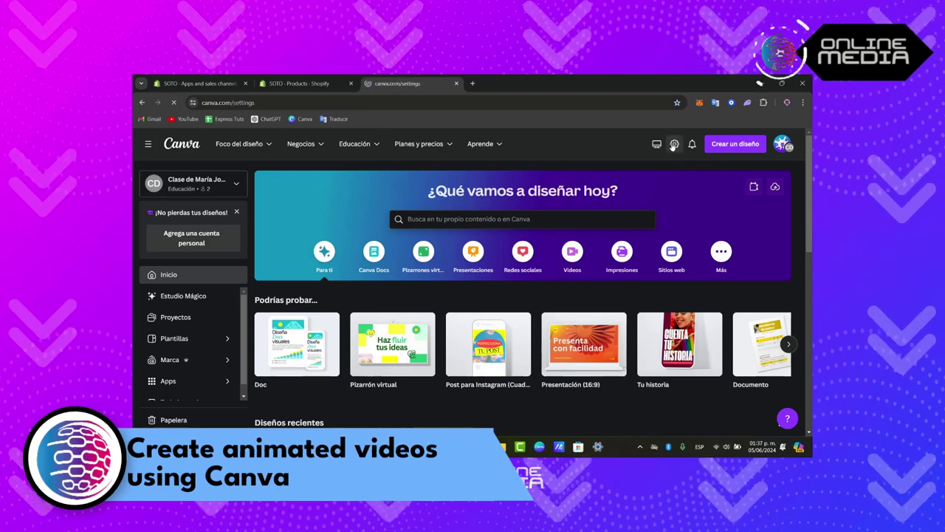
pyautogui.scroll(-1, 398, 301)
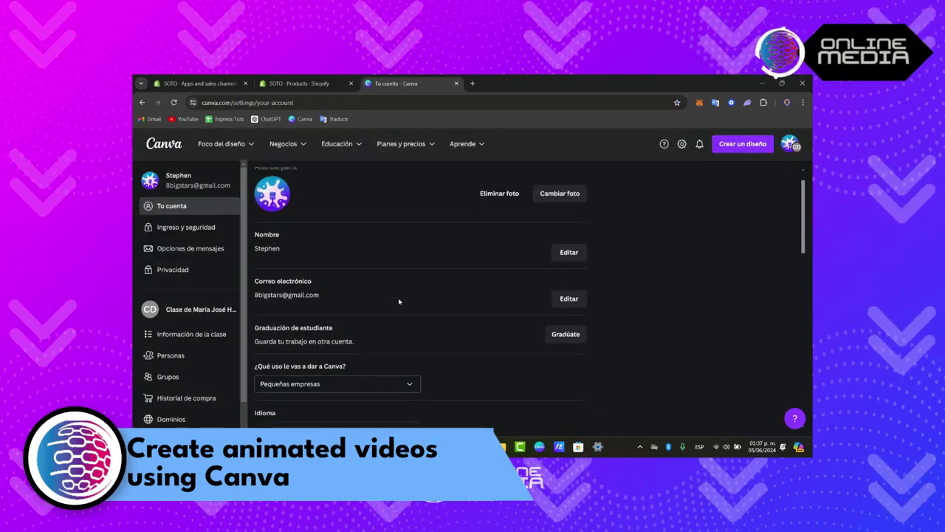
pyautogui.scroll(-5, 398, 301)
pyautogui.click(357, 248)
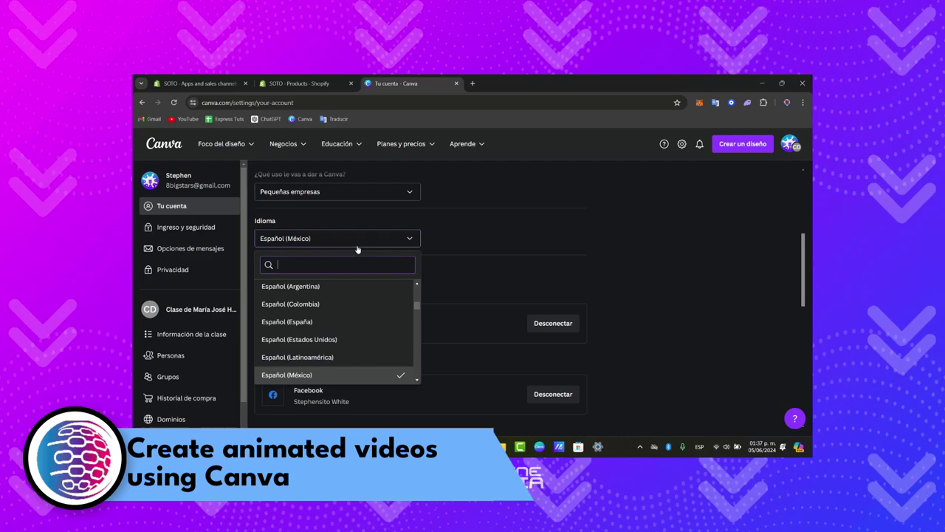
pyautogui.scroll(-5, 355, 333)
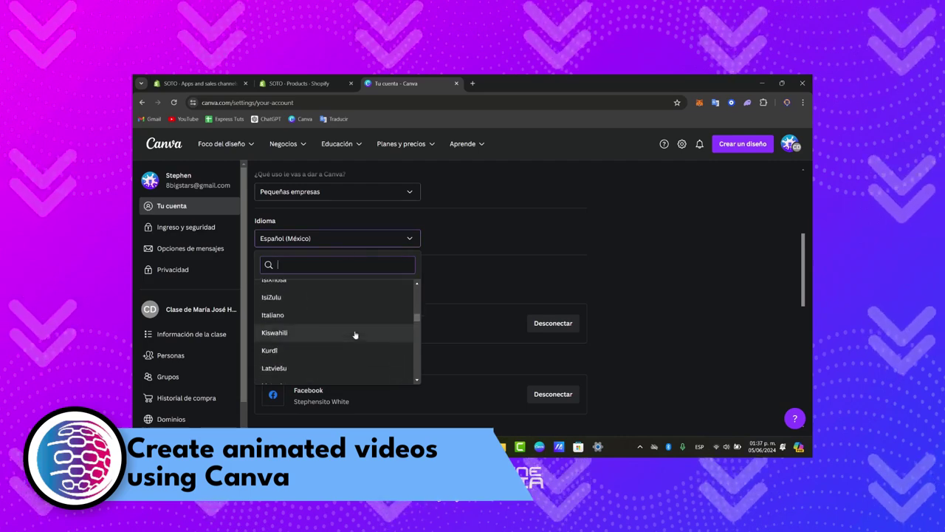
pyautogui.scroll(5, 354, 335)
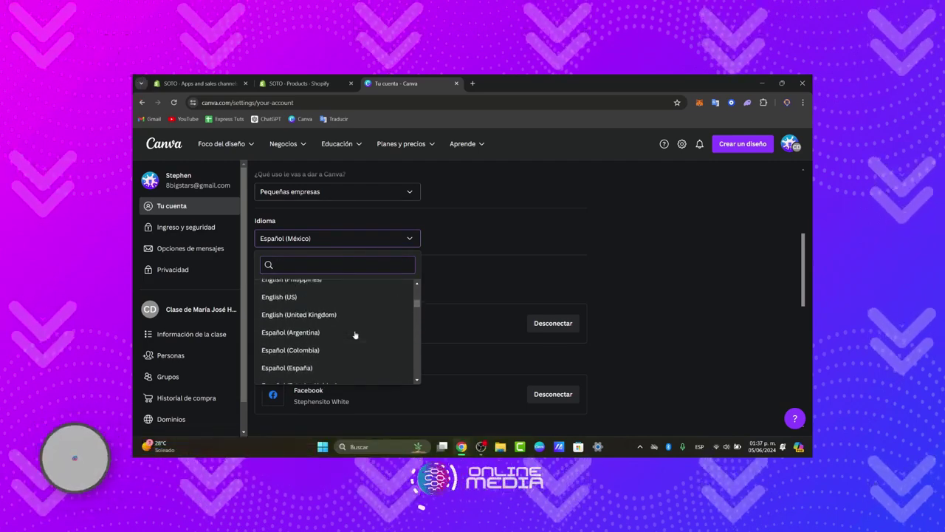
pyautogui.scroll(1, 354, 334)
pyautogui.click(314, 336)
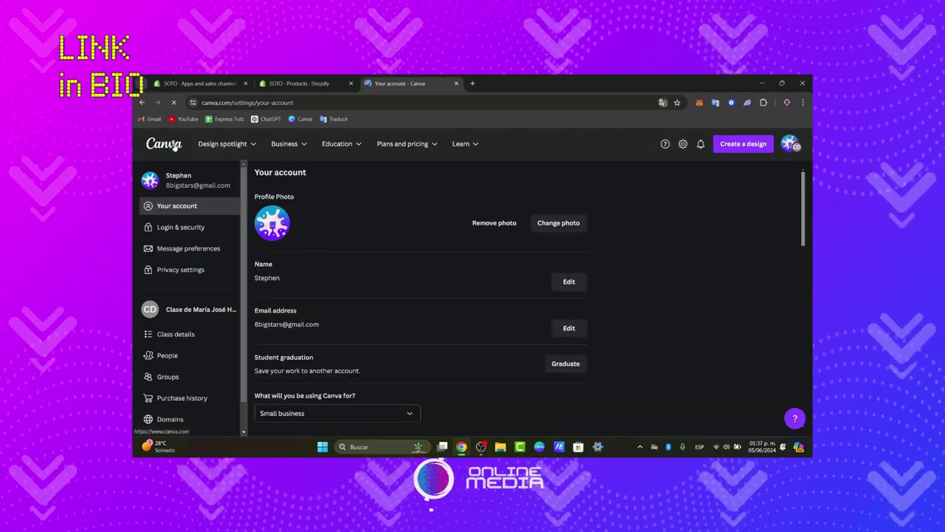
pyautogui.click(158, 146)
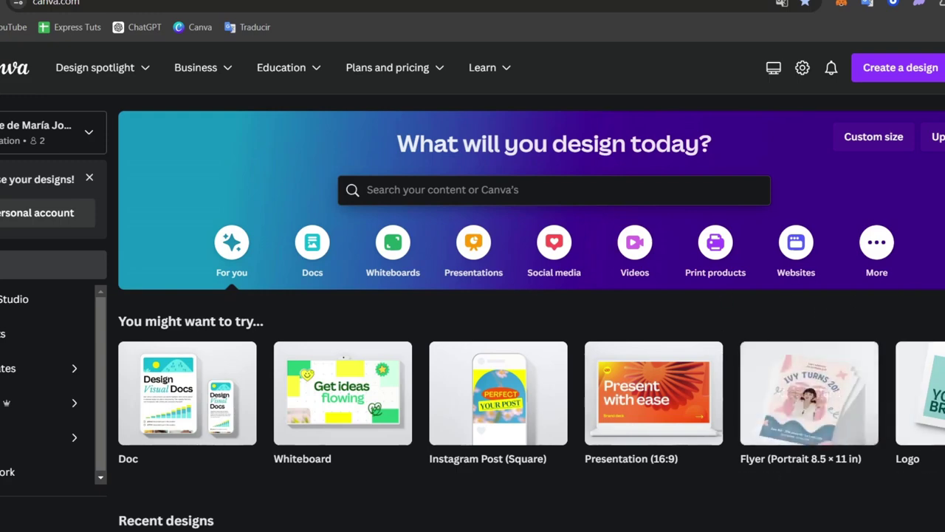
# Scroll the English home page down and back up to the Videos category in the banner.
pyautogui.scroll(-3, 532, 310)
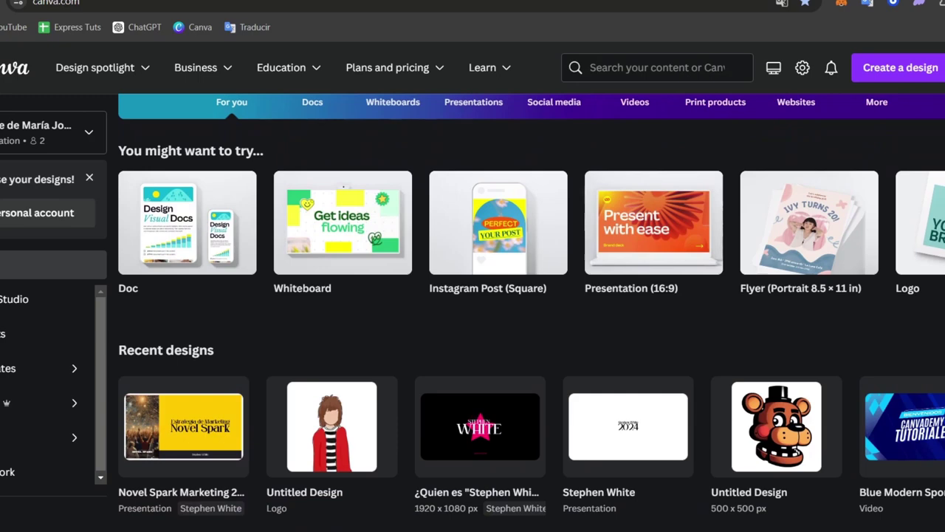
pyautogui.scroll(3, 531, 310)
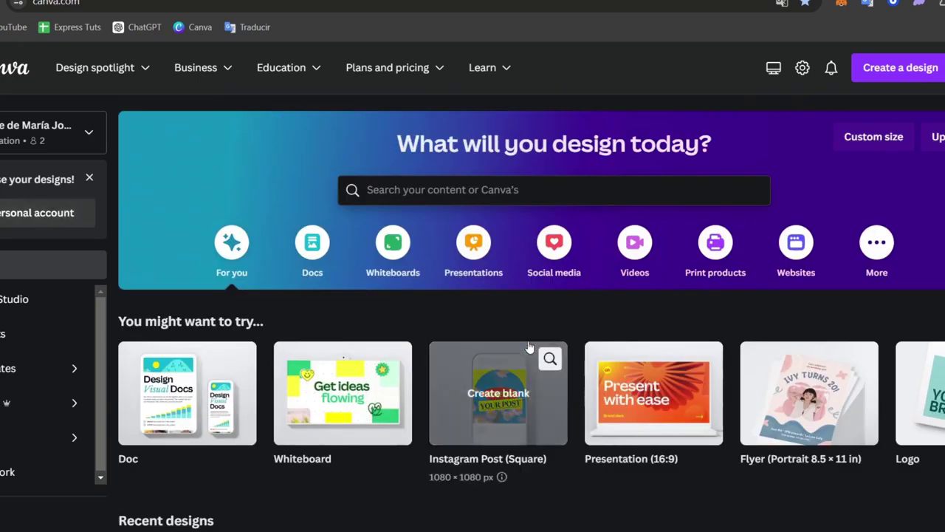
pyautogui.moveTo(530, 384)
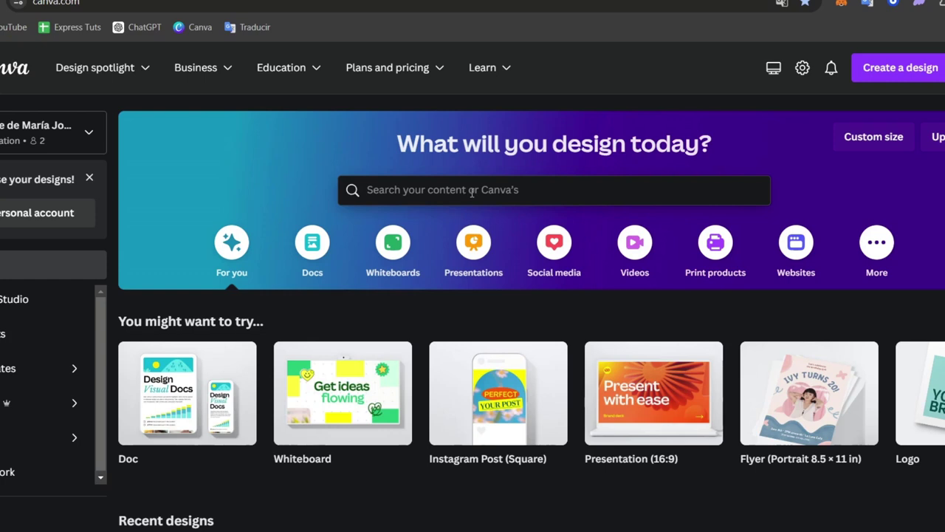
# Start a blank video design with one 5.0s page and focus the video template search box.
pyautogui.click(631, 248)
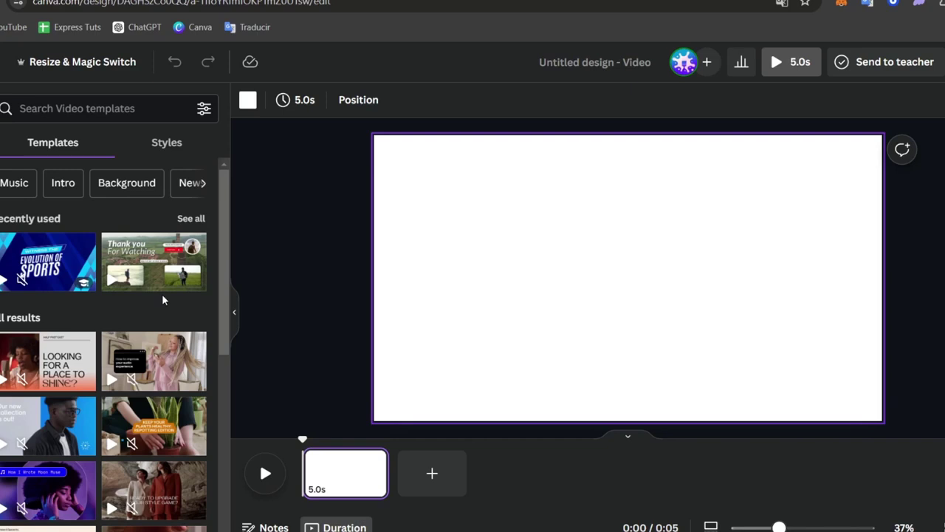
pyautogui.click(158, 104)
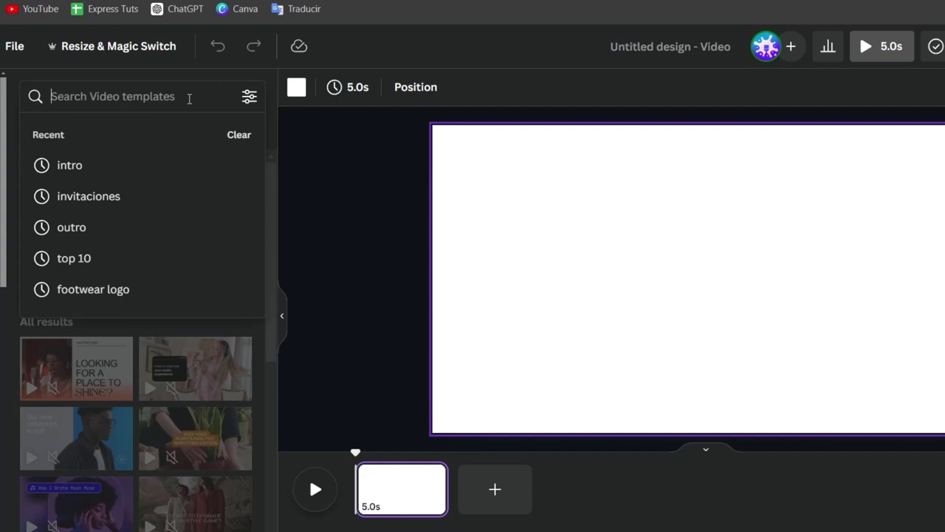
# Search video templates for 'elementary school', scroll the results, then switch to the Elements library.
pyautogui.click(170, 103)
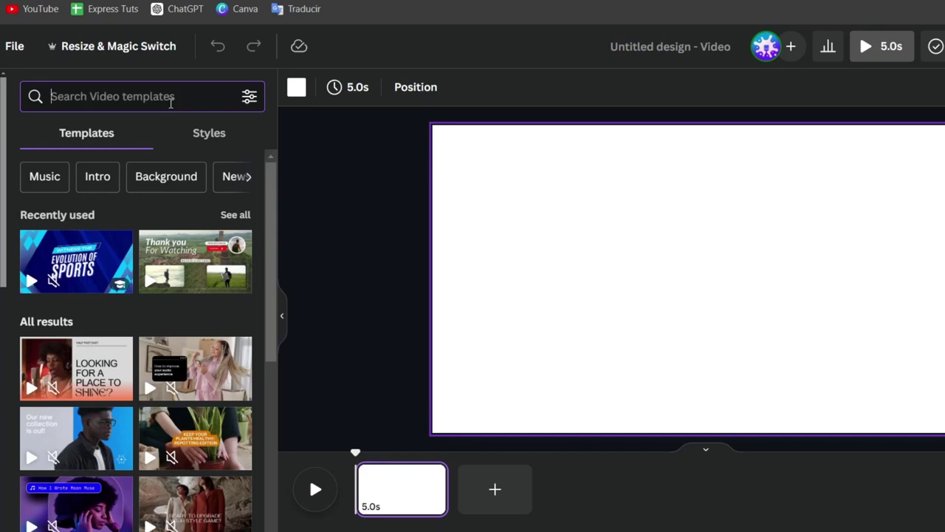
pyautogui.write('elem')
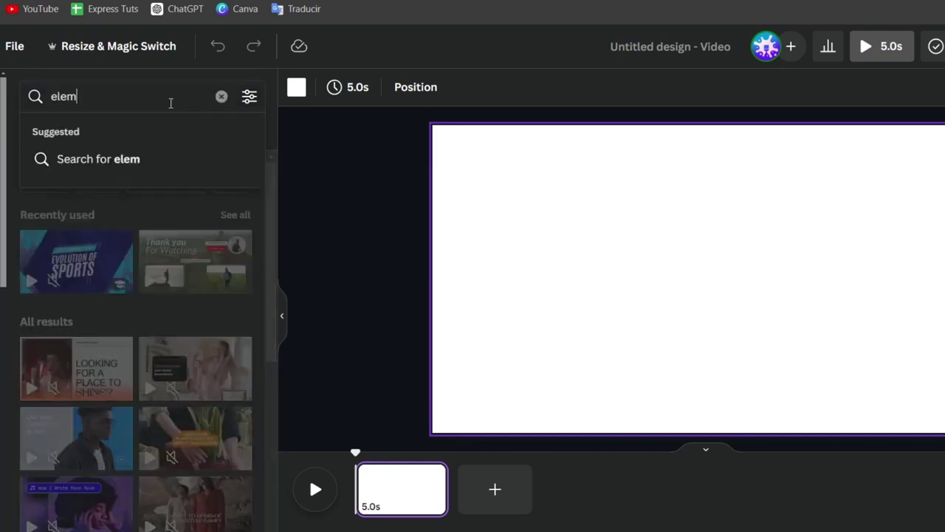
pyautogui.write('entary school')
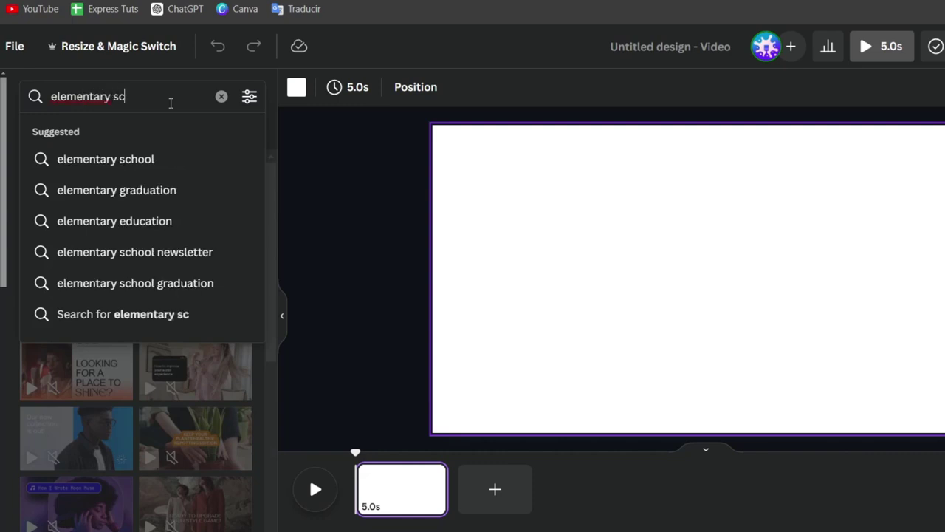
pyautogui.press('Return')
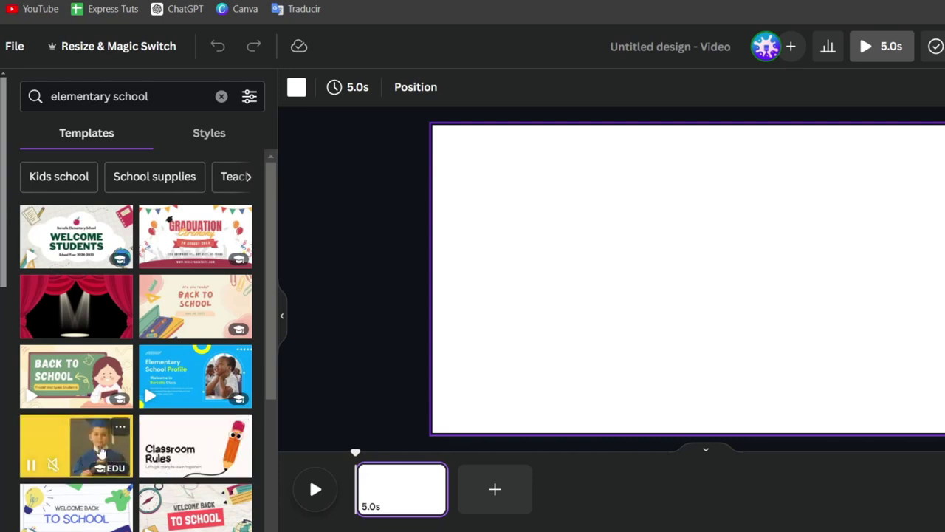
pyautogui.scroll(-1, 83, 436)
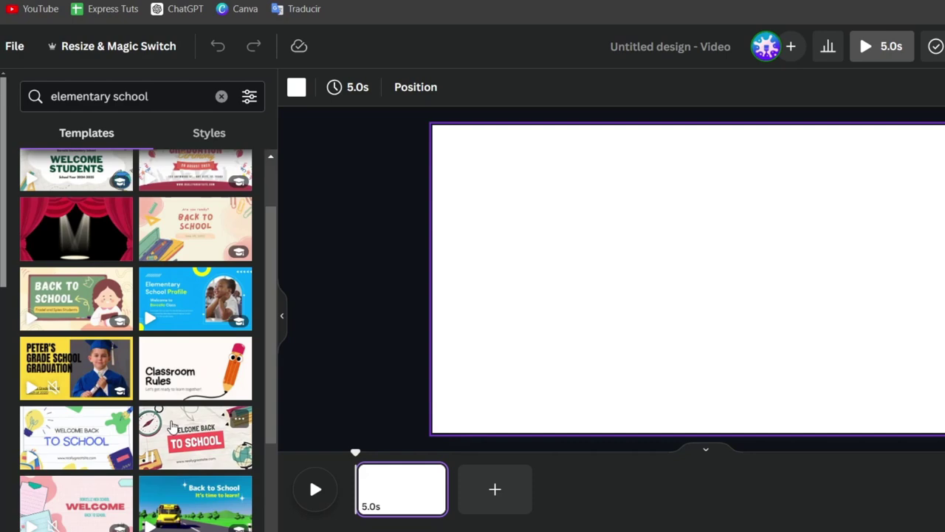
pyautogui.click(2, 148)
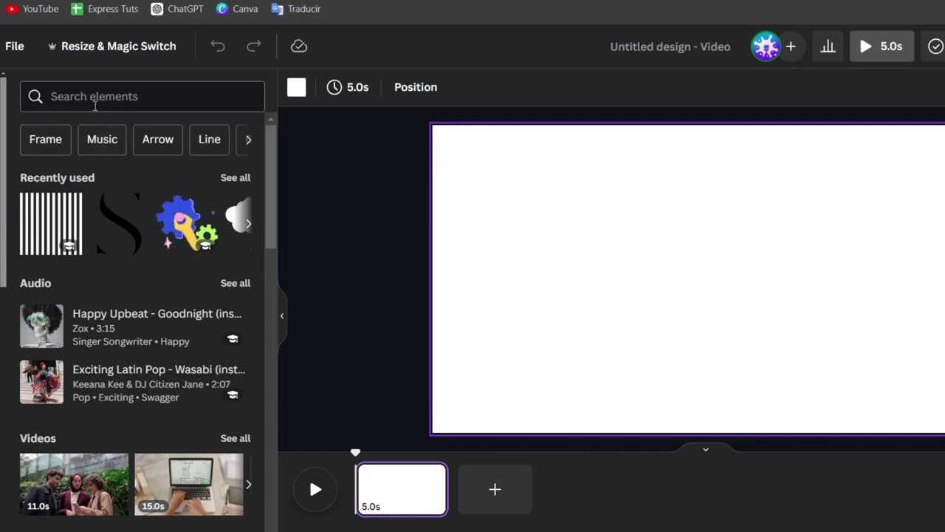
# Search Elements for 'balloon', add the Red Party Balloon and enlarge it to about 230 by 630.
pyautogui.click(94, 101)
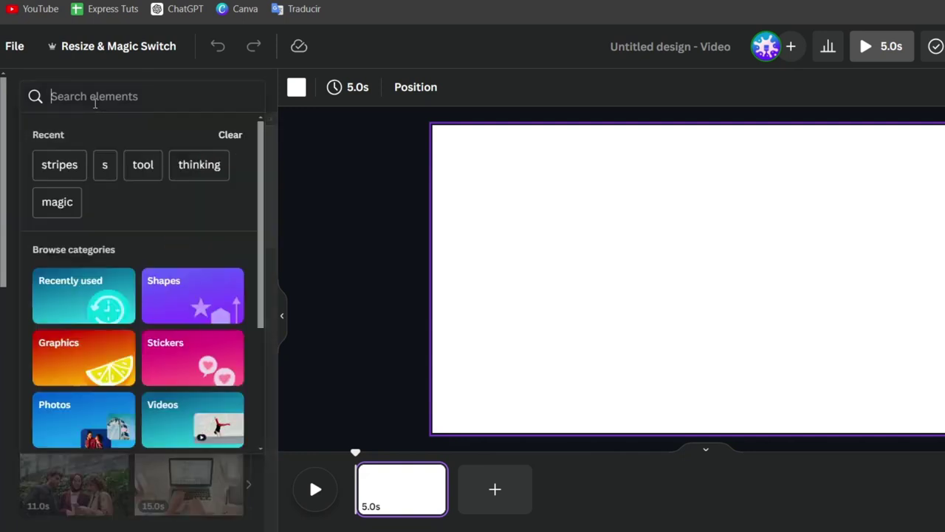
pyautogui.write('ballon')
pyautogui.press('BackSpace')
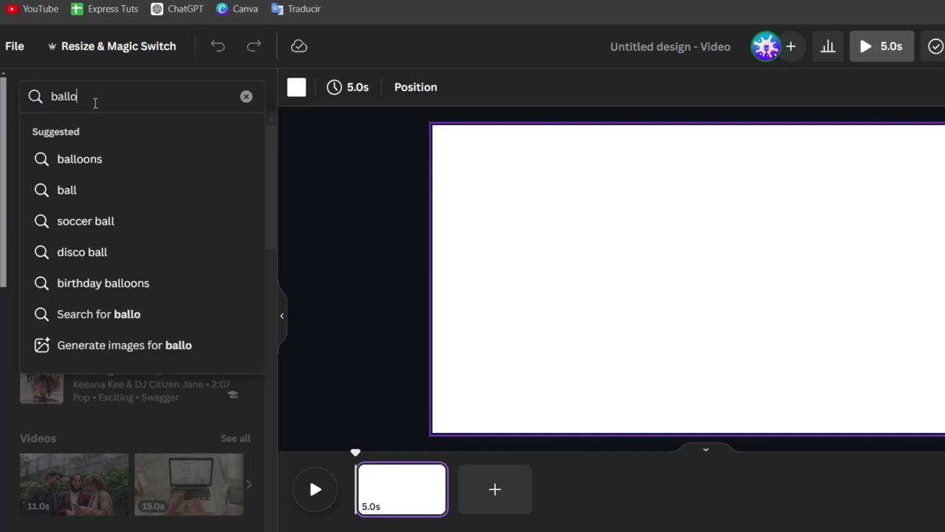
pyautogui.write('on')
pyautogui.press('Return')
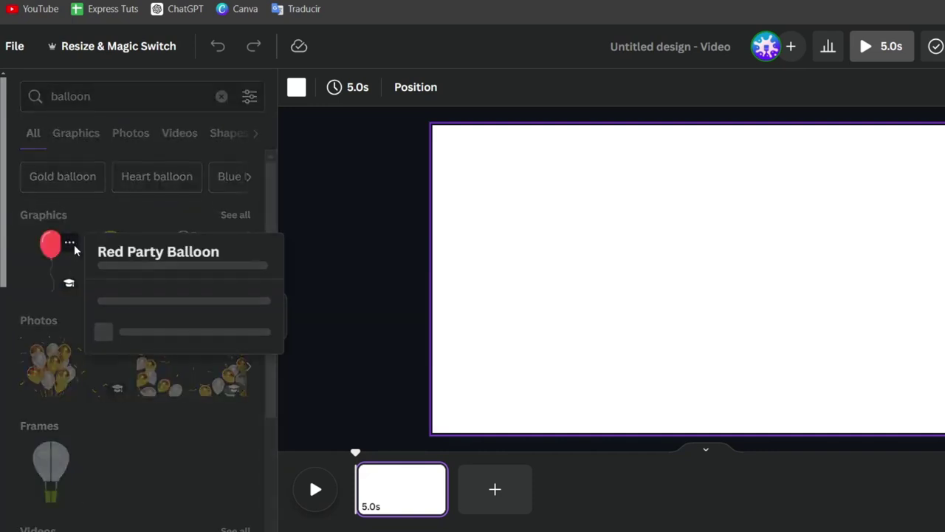
pyautogui.click(45, 257)
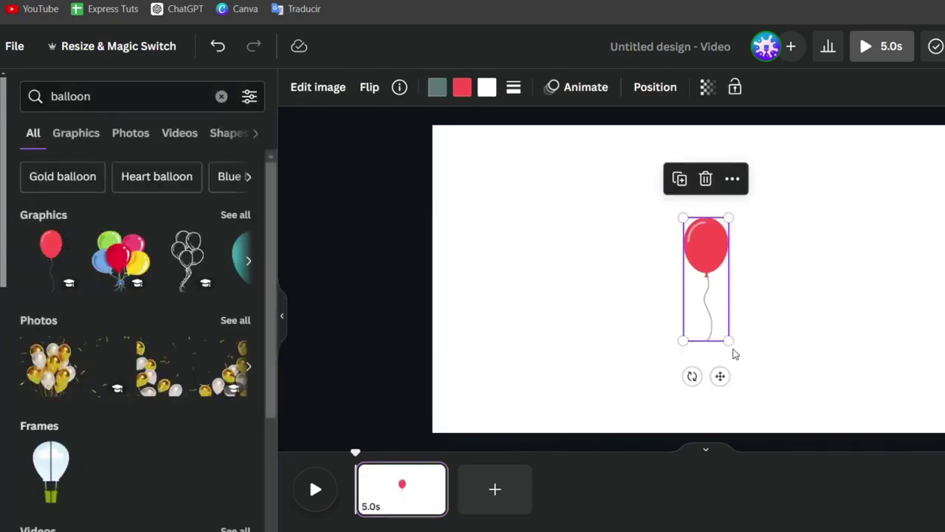
pyautogui.moveTo(730, 341); pyautogui.dragTo(719, 302)
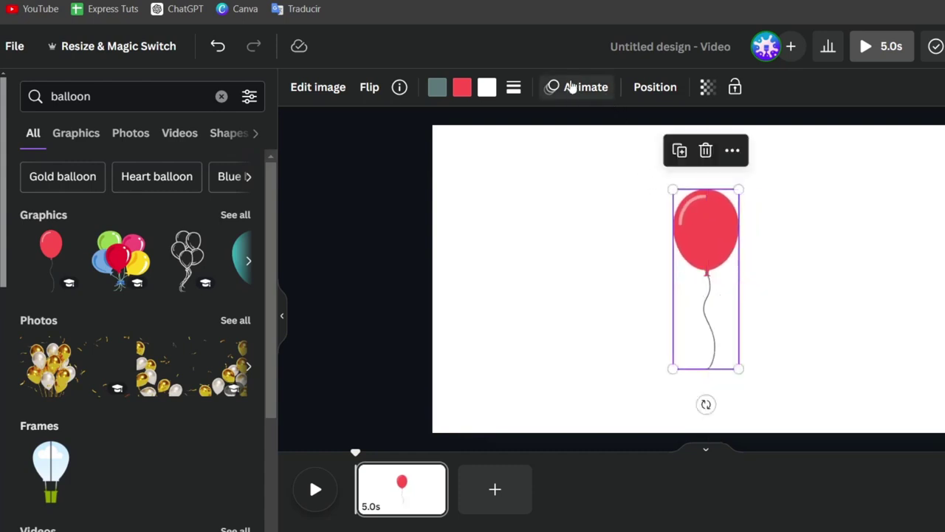
# Apply the Wiggle motion effect to the red balloon with a lowered intensity.
pyautogui.click(570, 88)
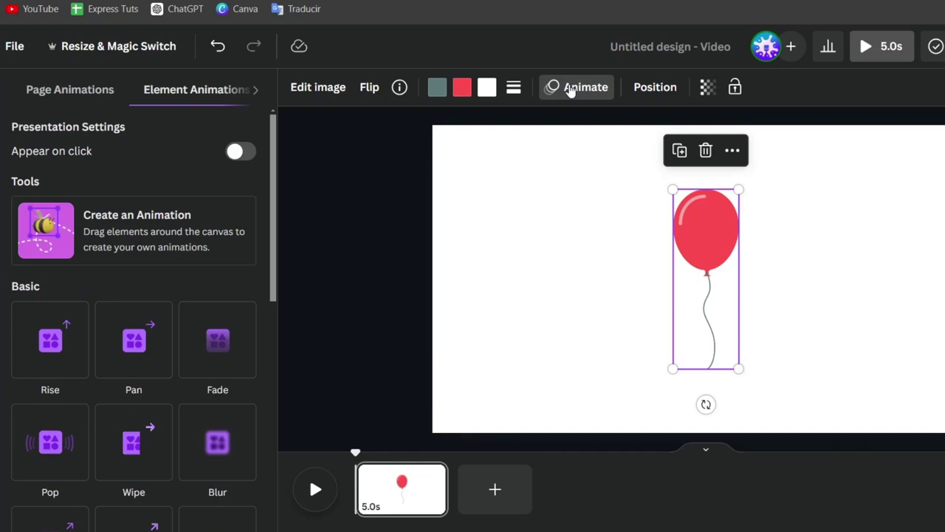
pyautogui.scroll(-8, 143, 266)
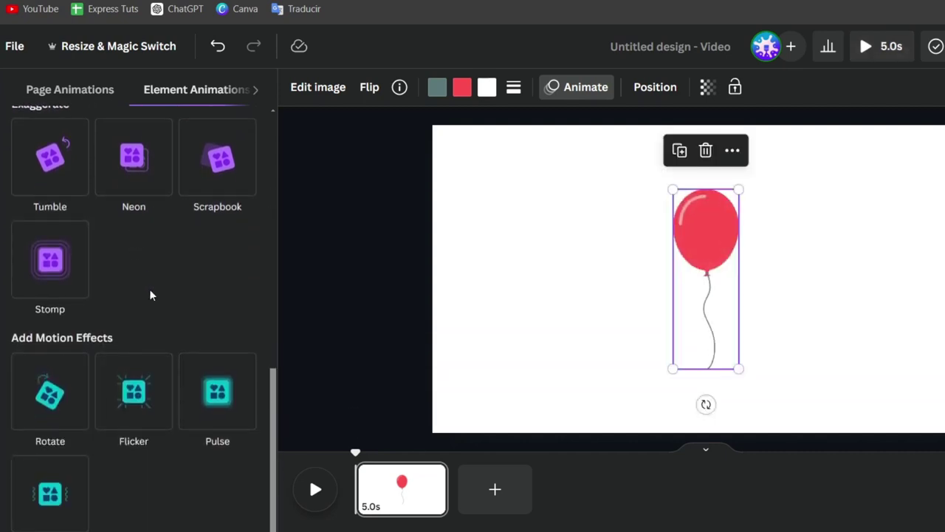
pyautogui.scroll(8, 151, 295)
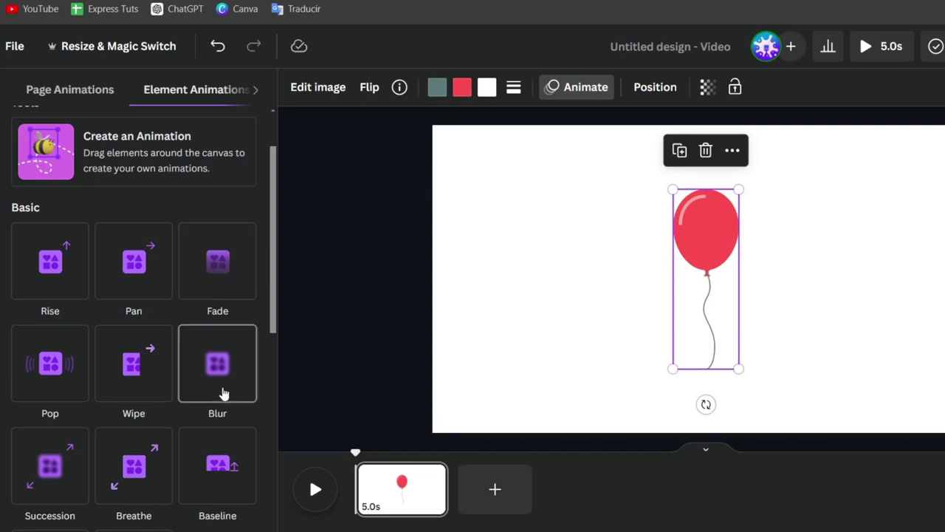
pyautogui.scroll(-5, 213, 463)
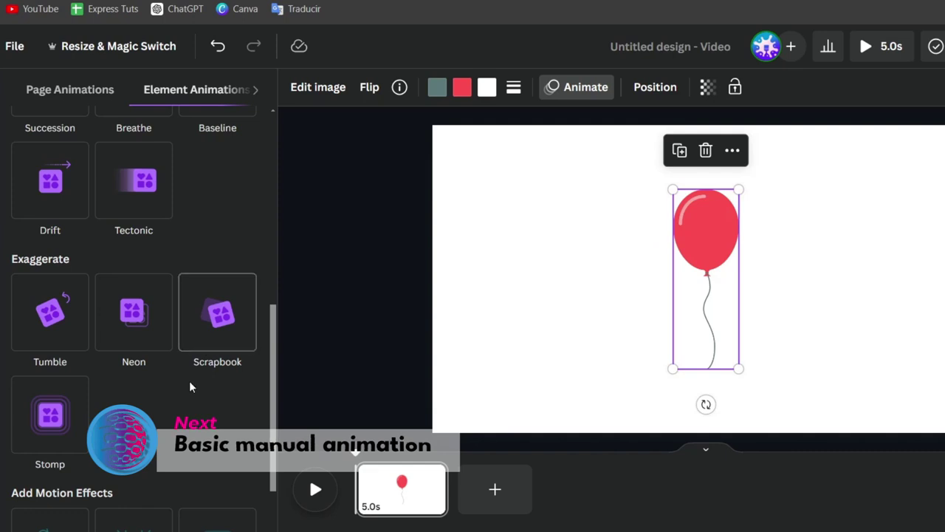
pyautogui.scroll(-2, 188, 308)
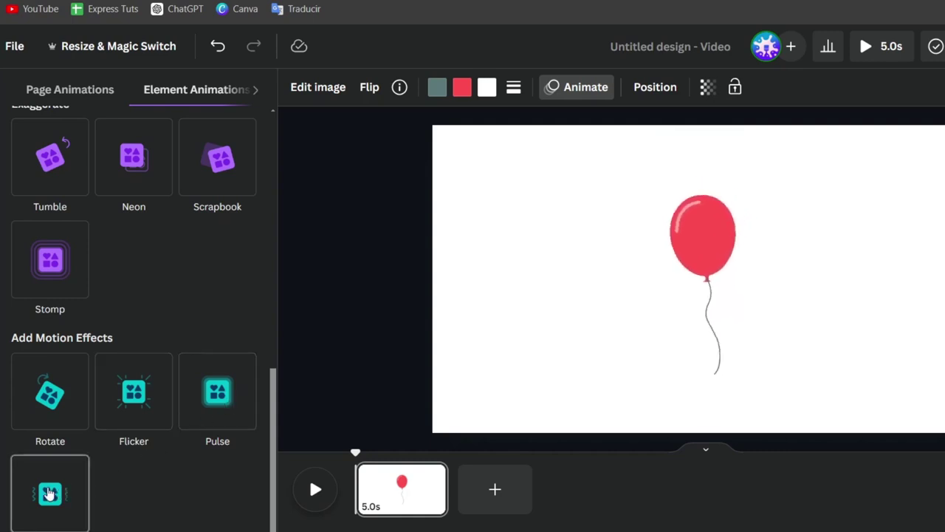
pyautogui.click(49, 493)
pyautogui.moveTo(117, 485); pyautogui.dragTo(78, 491)
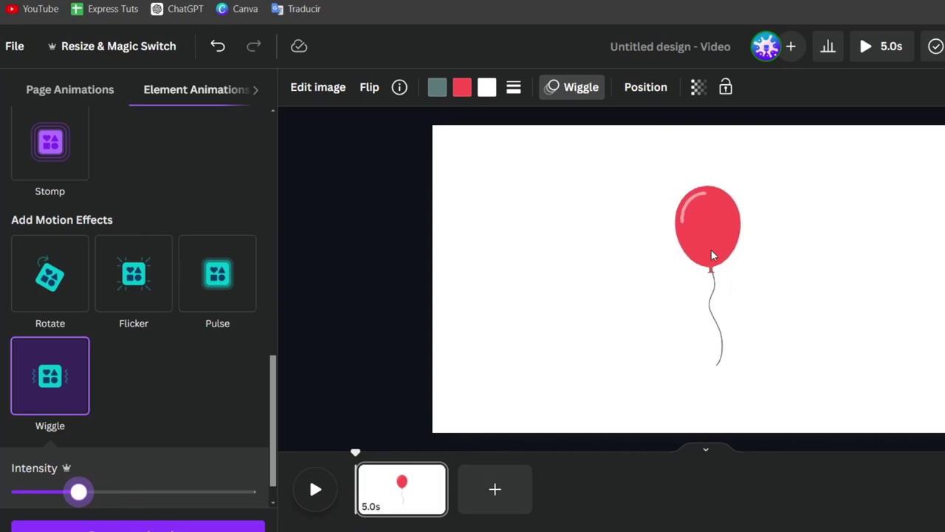
pyautogui.scroll(10, 212, 397)
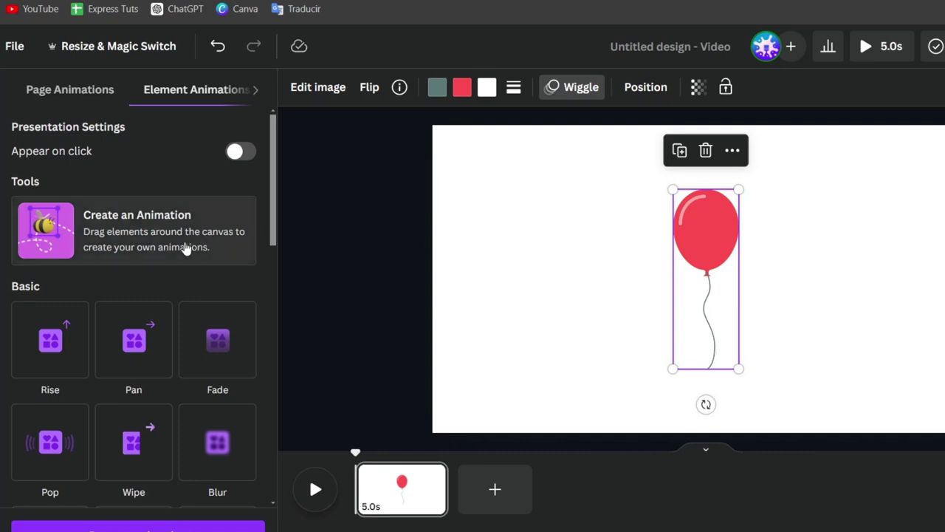
# Discard a first rightward path recording and move the balloon to the page's right edge.
pyautogui.click(185, 248)
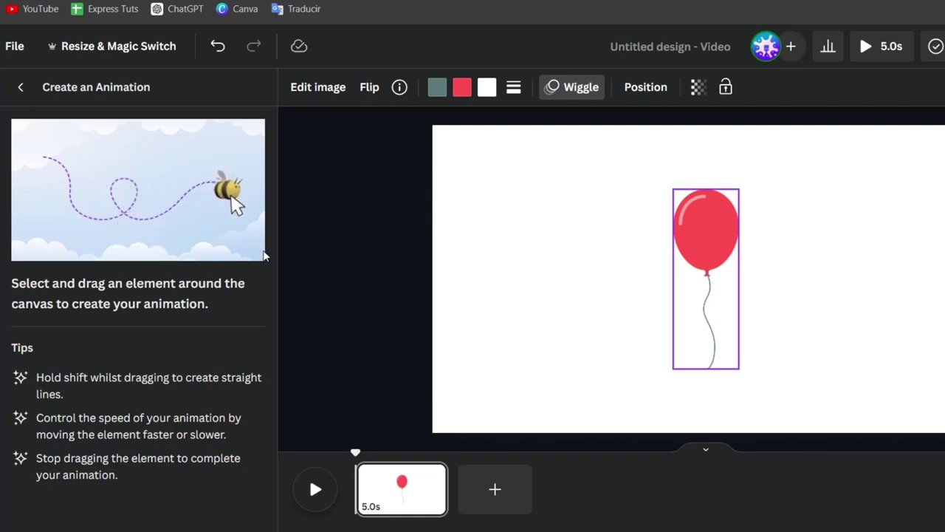
pyautogui.moveTo(717, 247)
pyautogui.mouseDown()
pyautogui.moveTo(865, 247)
pyautogui.moveTo(920, 276)
pyautogui.moveTo(943, 318)
pyautogui.mouseUp()
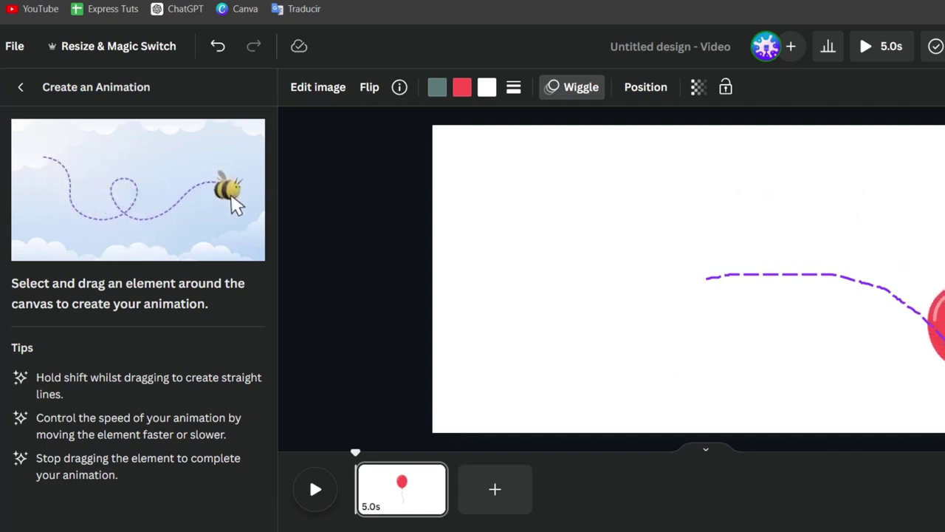
pyautogui.moveTo(943, 318); pyautogui.dragTo(943, 318)
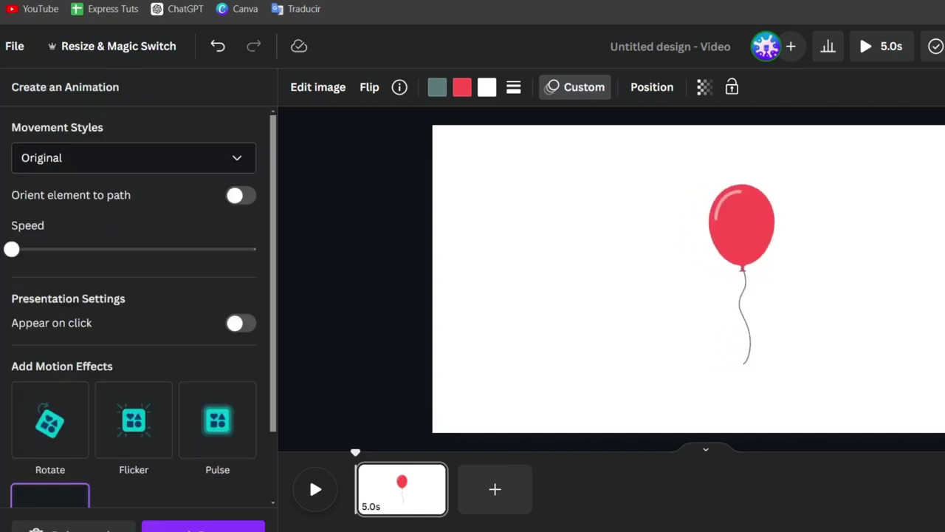
pyautogui.hotkey('ctrl', 'z')
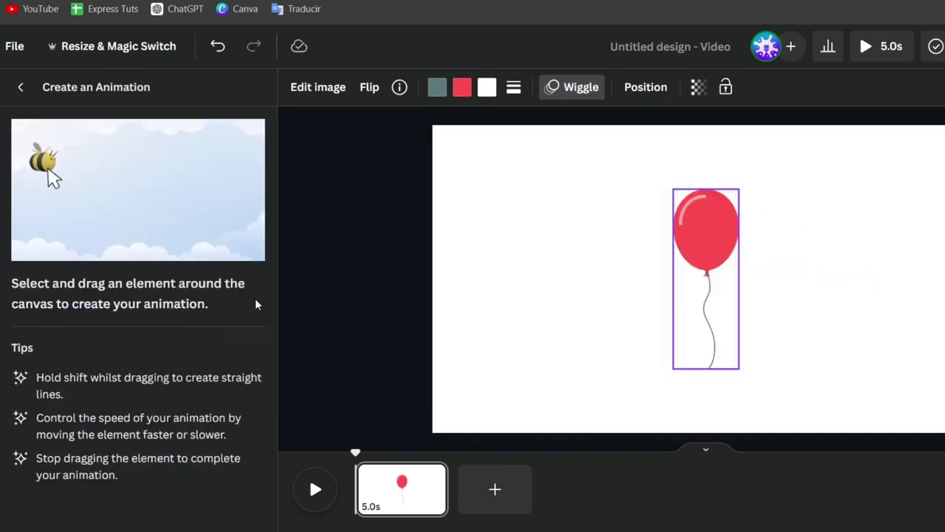
pyautogui.click(22, 87)
pyautogui.moveTo(704, 266)
pyautogui.mouseDown()
pyautogui.moveTo(943, 347)
pyautogui.moveTo(934, 338)
pyautogui.moveTo(820, 334)
pyautogui.mouseUp()
# Record the balloon floating leftward across the page and lower the path speed.
pyautogui.click(147, 234)
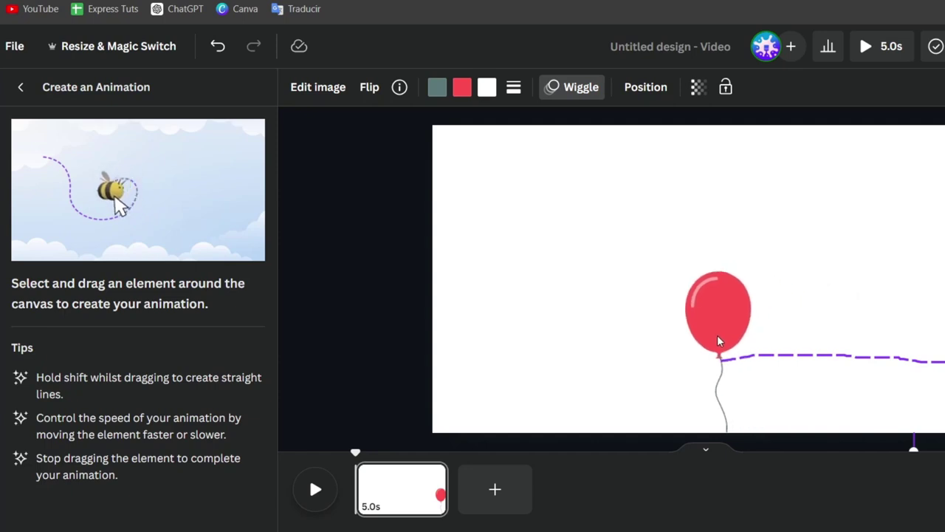
pyautogui.moveTo(720, 341); pyautogui.dragTo(472, 338)
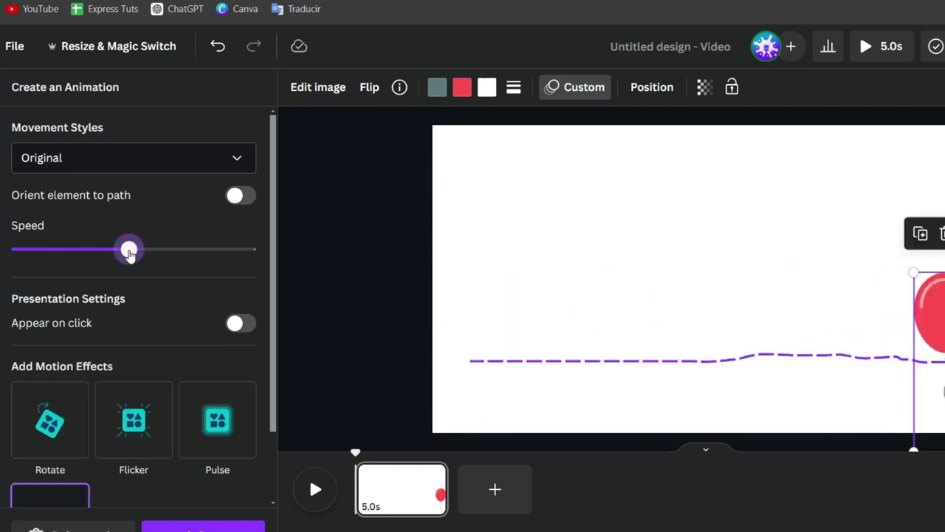
pyautogui.moveTo(129, 251); pyautogui.dragTo(59, 249)
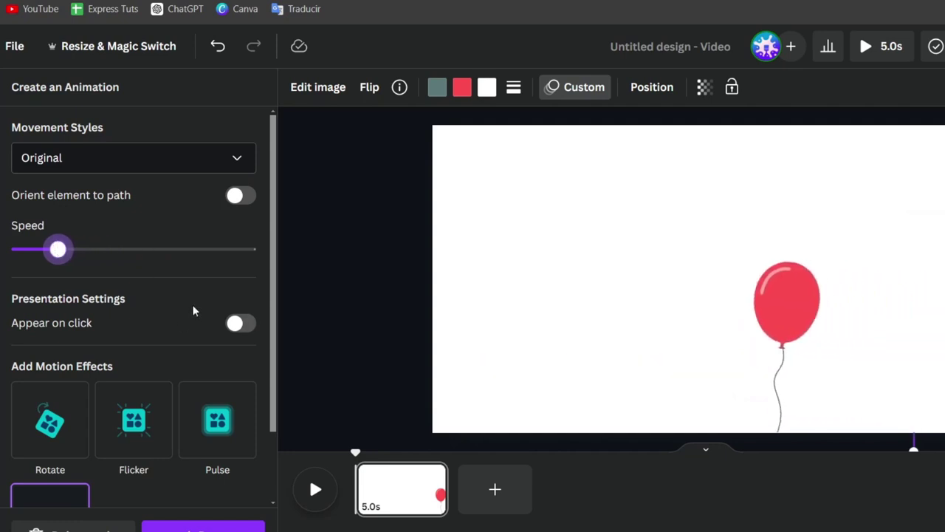
pyautogui.scroll(-1, 193, 296)
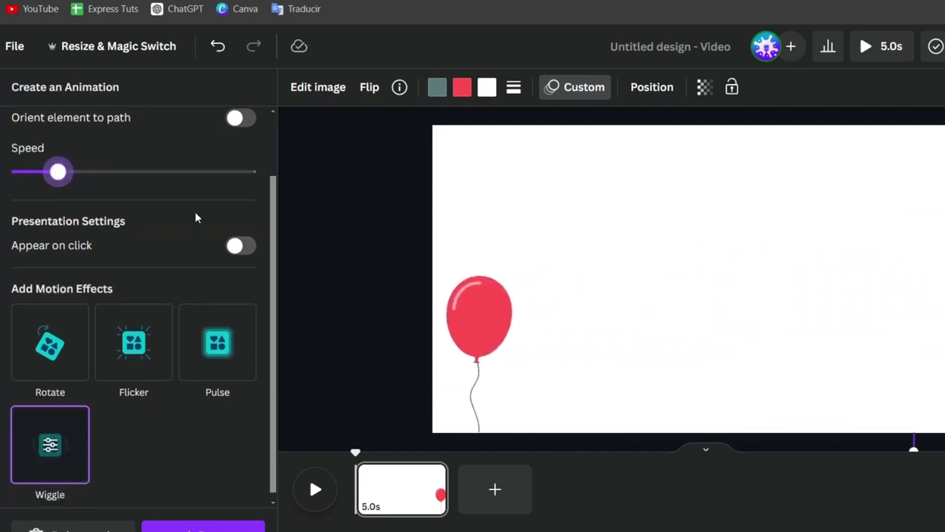
pyautogui.scroll(1, 196, 215)
pyautogui.scroll(-1, 197, 220)
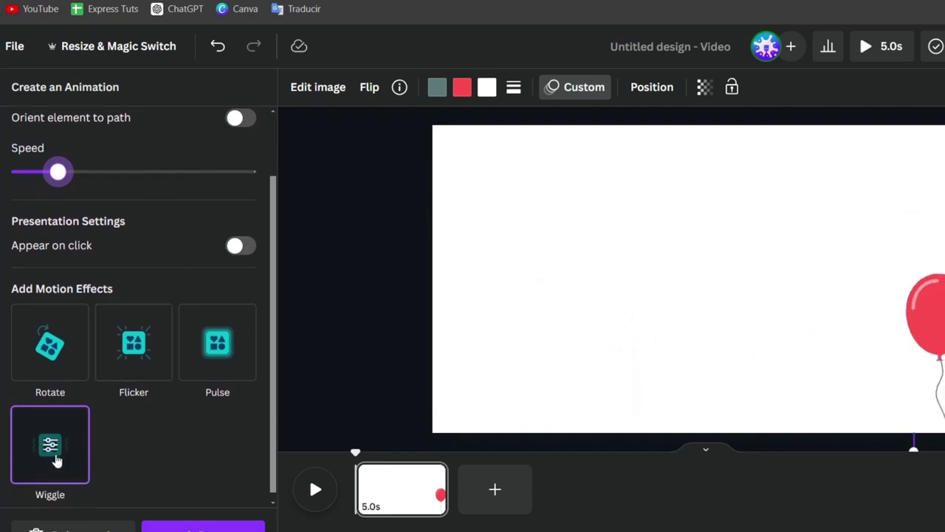
# Add Wiggle to the balloon's path animation with intensity at about three-quarters.
pyautogui.click(73, 439)
pyautogui.click(125, 161)
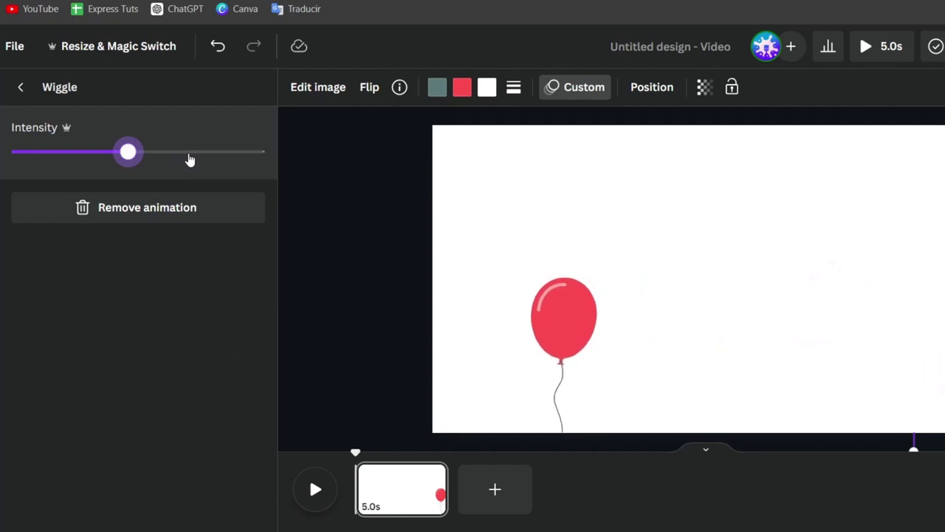
pyautogui.click(219, 154)
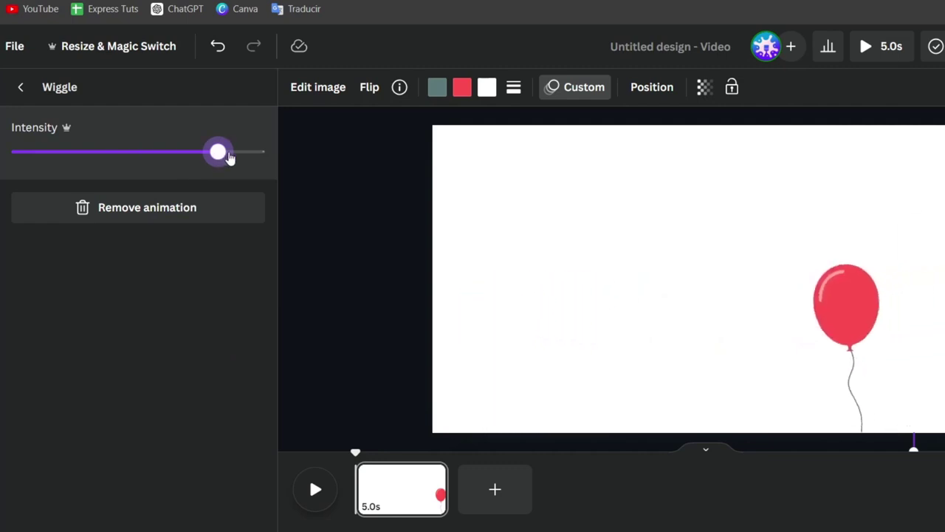
pyautogui.click(229, 154)
pyautogui.moveTo(229, 155); pyautogui.dragTo(188, 159)
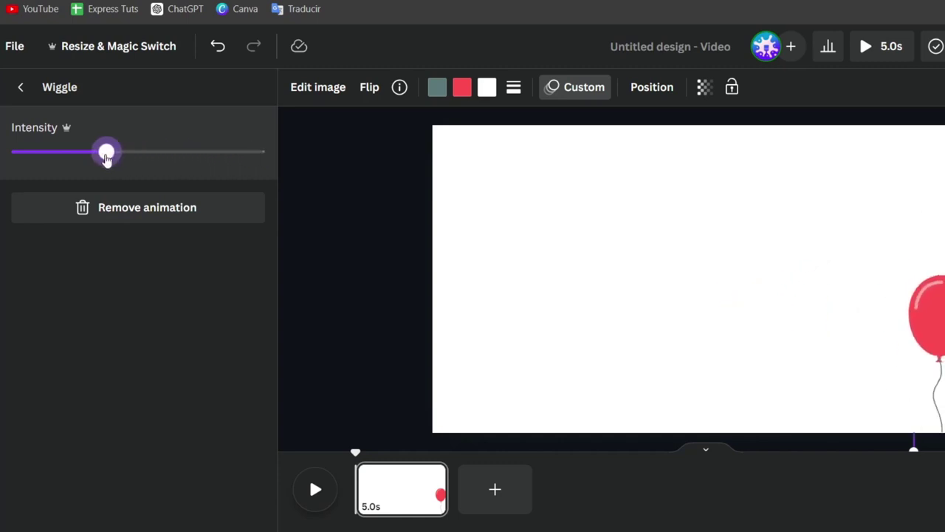
pyautogui.moveTo(107, 159); pyautogui.dragTo(199, 154)
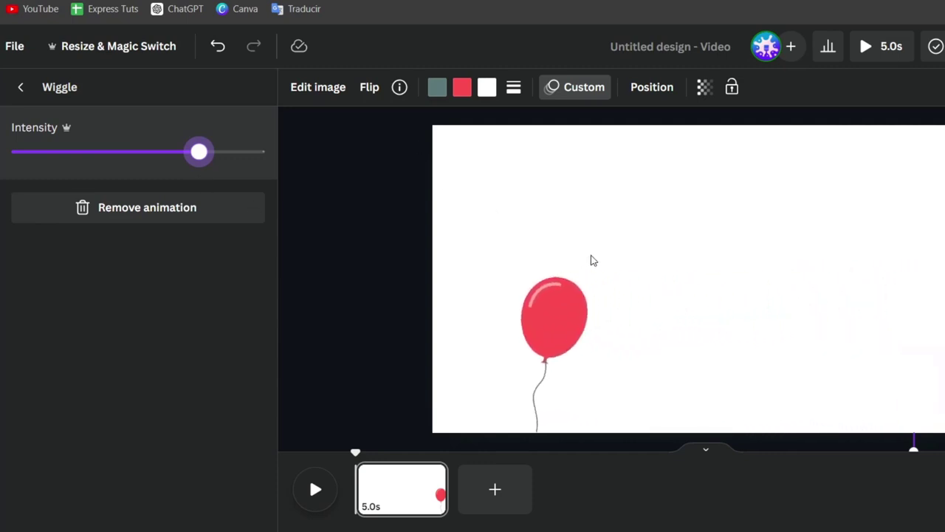
# Add a second page and sketch a smiling red stick figure with the marker.
pyautogui.press('Escape')
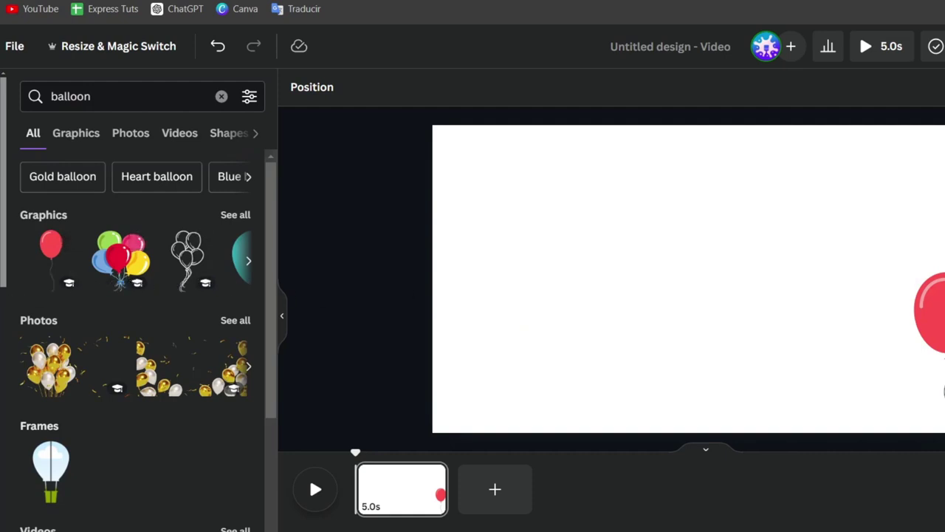
pyautogui.press('d')
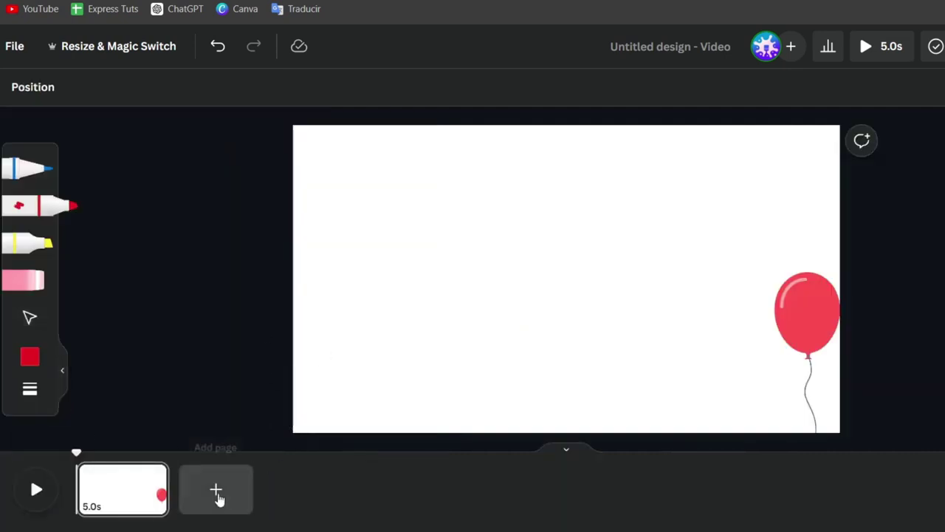
pyautogui.click(234, 484)
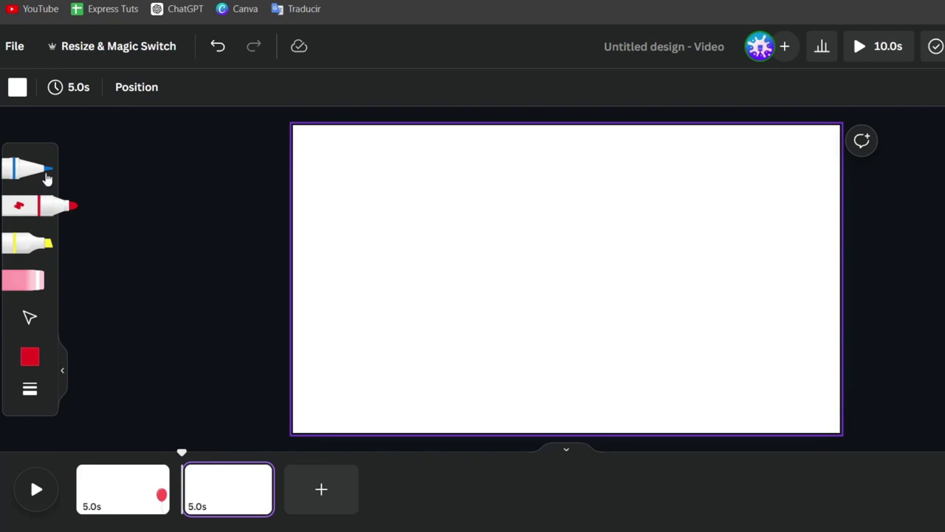
pyautogui.click(370, 268)
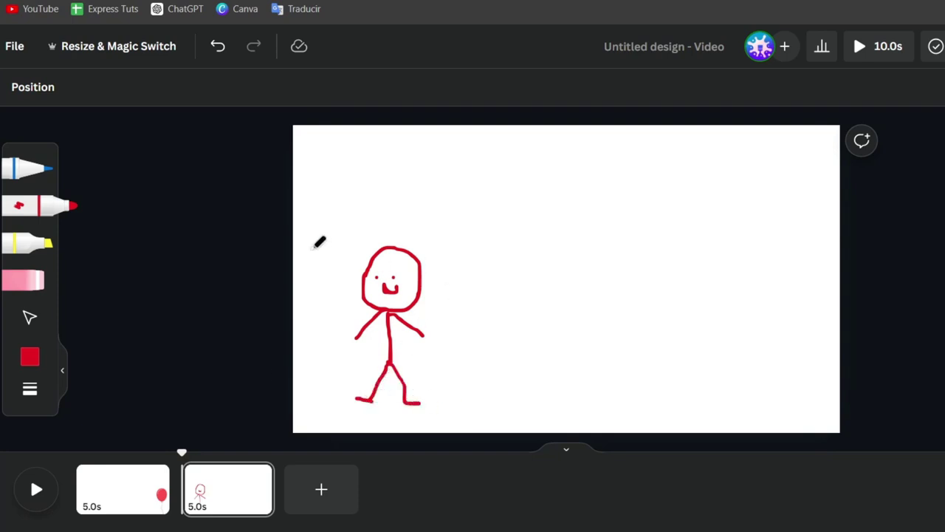
pyautogui.click(29, 318)
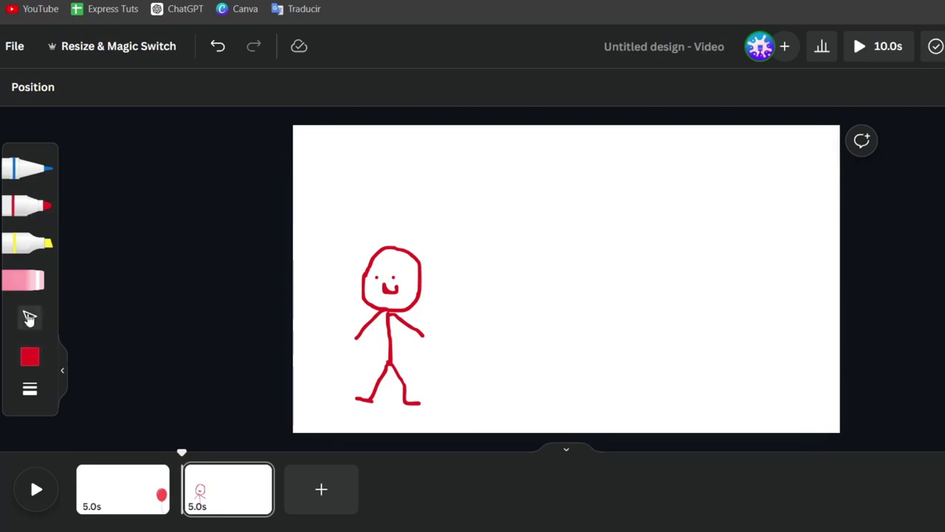
# Group the stick figure's strokes, centre it and shrink it on page 2.
pyautogui.moveTo(535, 402); pyautogui.dragTo(341, 227)
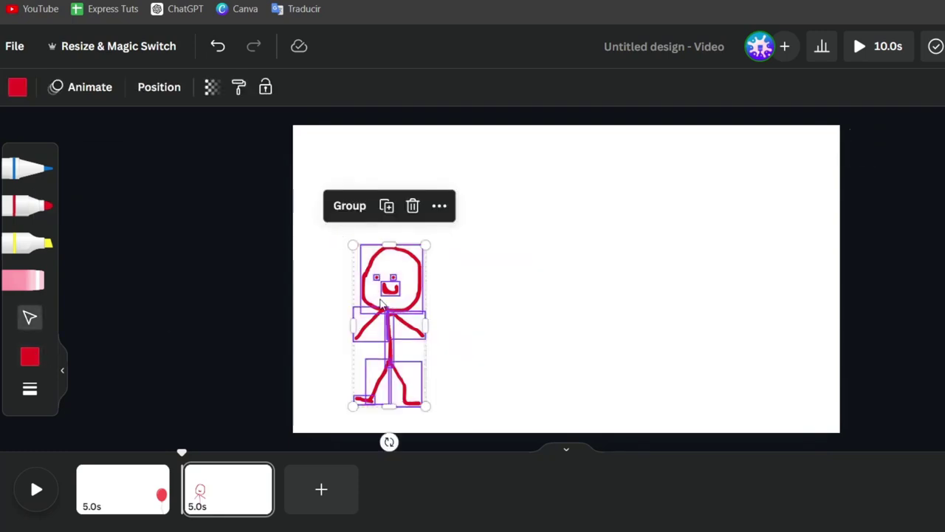
pyautogui.click(349, 207)
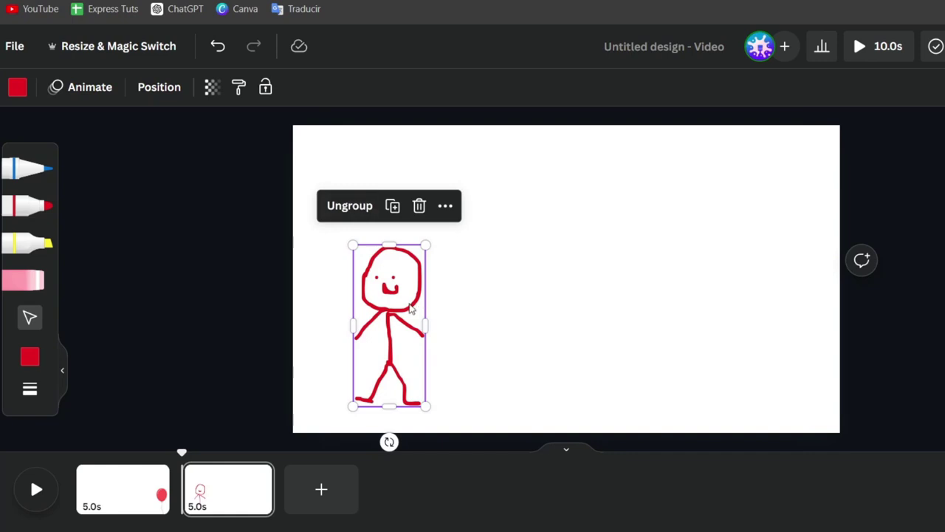
pyautogui.moveTo(411, 310); pyautogui.dragTo(524, 283)
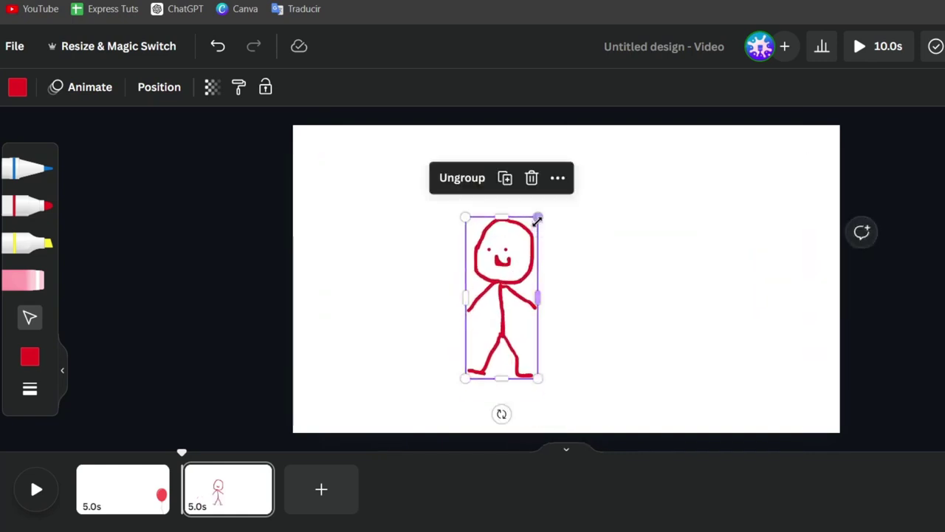
pyautogui.moveTo(537, 219); pyautogui.dragTo(519, 260)
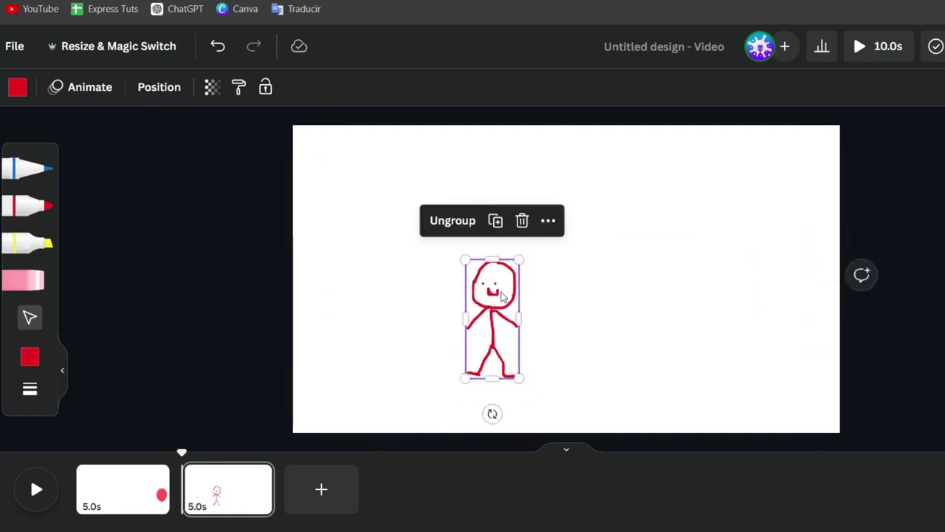
# Move the stick figure to page 1's bottom-left corner and shrink it further.
pyautogui.press('Delete')
pyautogui.click(164, 473)
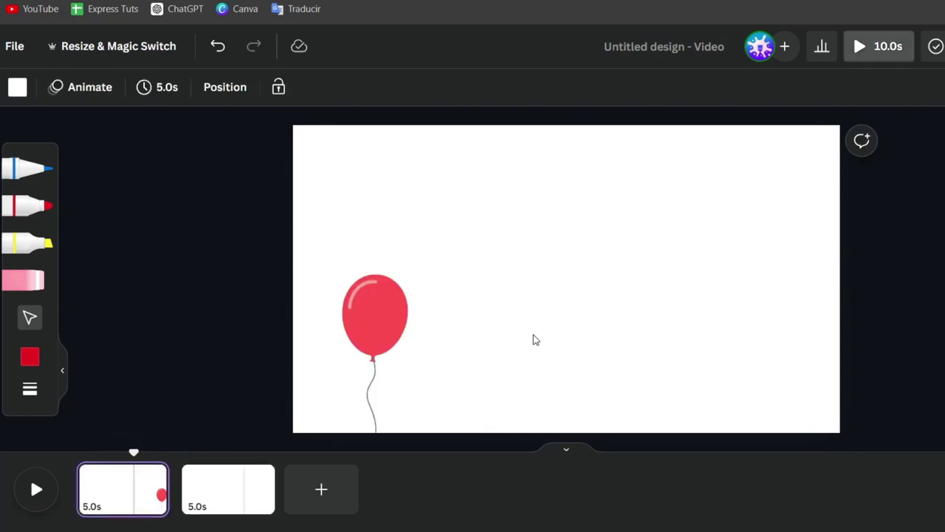
pyautogui.hotkey('ctrl', 'z')
pyautogui.moveTo(497, 294); pyautogui.dragTo(397, 348)
pyautogui.moveTo(417, 316); pyautogui.dragTo(288, 324)
# Record a custom motion path moving the stick figure up and to the right.
pyautogui.click(81, 87)
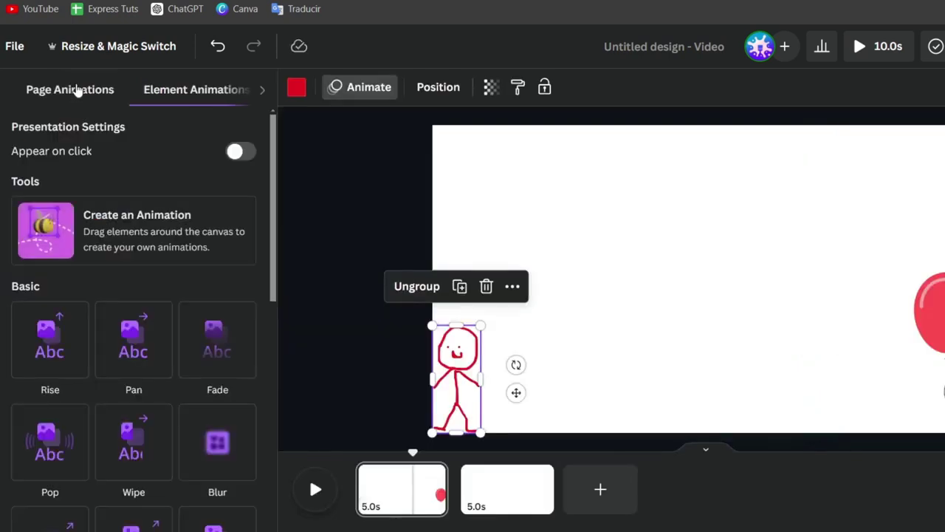
pyautogui.click(107, 214)
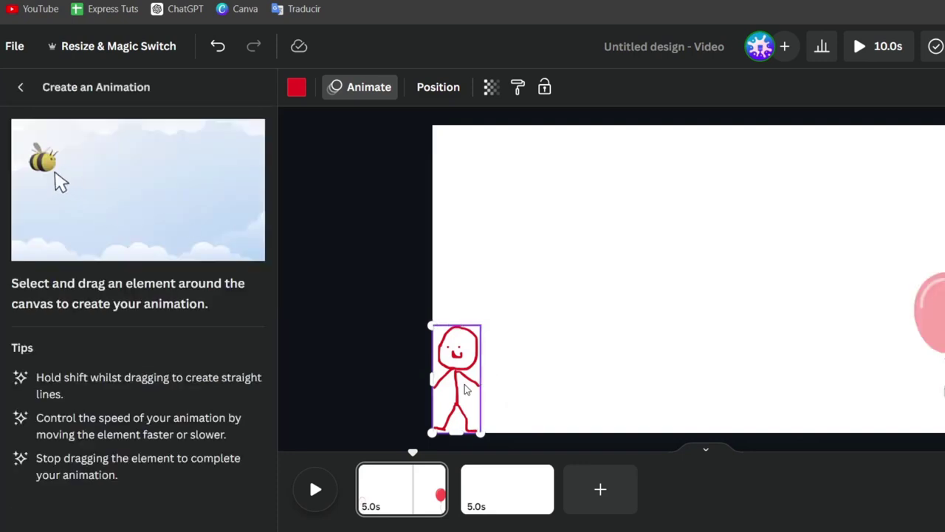
pyautogui.moveTo(466, 389); pyautogui.dragTo(480, 369)
pyautogui.moveTo(541, 343)
pyautogui.mouseDown()
pyautogui.moveTo(648, 311)
pyautogui.moveTo(850, 225)
pyautogui.moveTo(912, 219)
pyautogui.moveTo(938, 229)
pyautogui.mouseUp()
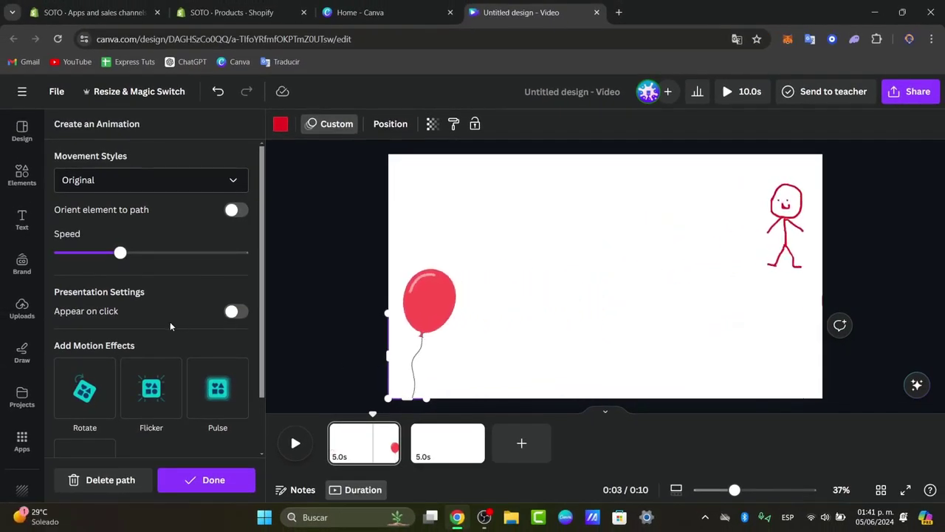
# Try adding Rotate, Flicker, Pulse and Wiggle effects to the figure's motion.
pyautogui.scroll(-2, 169, 322)
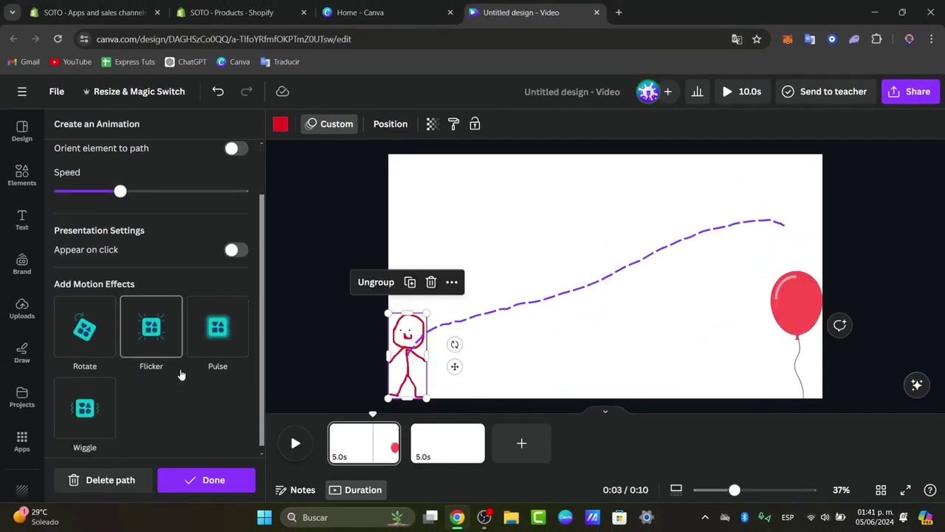
pyautogui.click(85, 329)
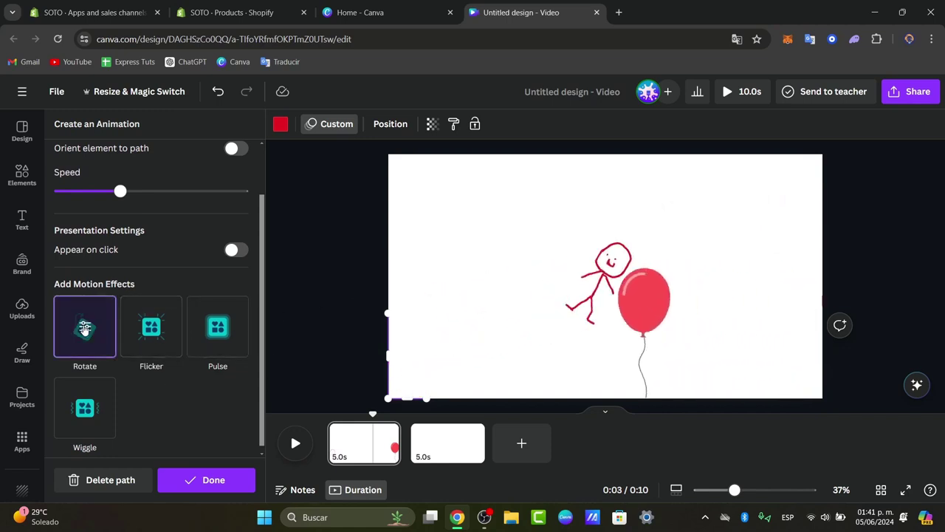
pyautogui.click(148, 327)
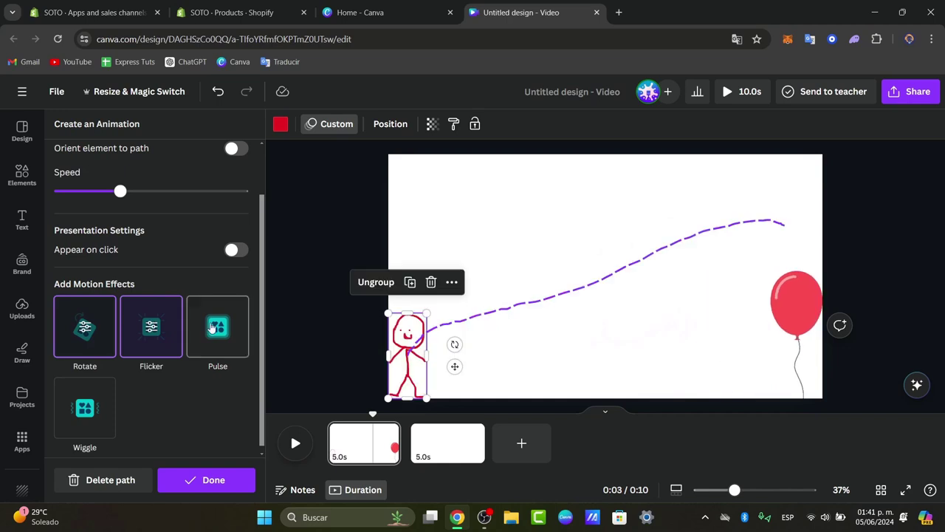
pyautogui.click(213, 329)
pyautogui.click(89, 410)
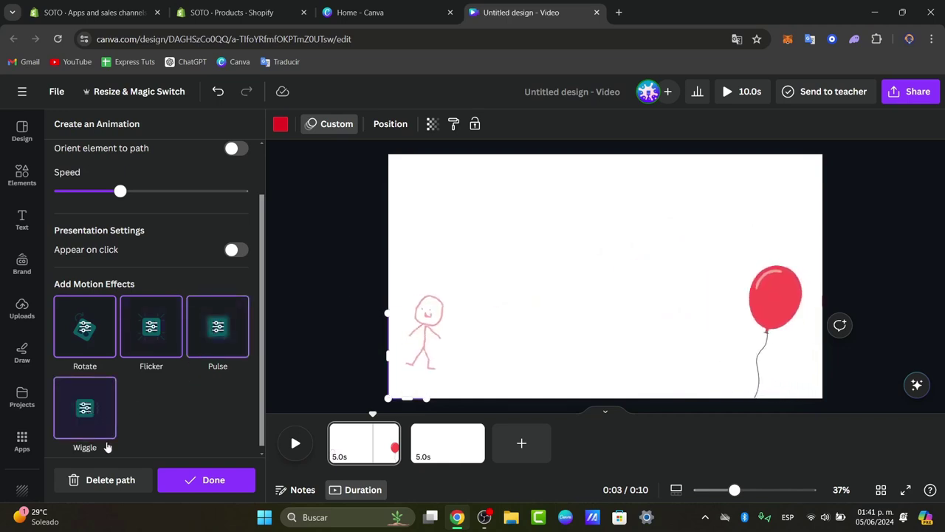
# Remove the Wiggle, Pulse, Flicker and Rotate effects, keeping only the path.
pyautogui.click(95, 410)
pyautogui.click(172, 219)
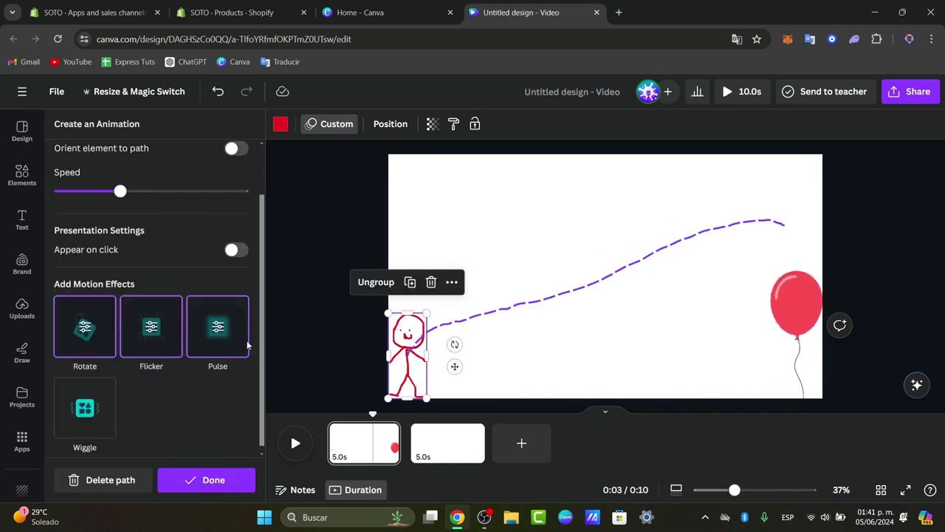
pyautogui.click(246, 341)
pyautogui.click(186, 234)
pyautogui.click(144, 331)
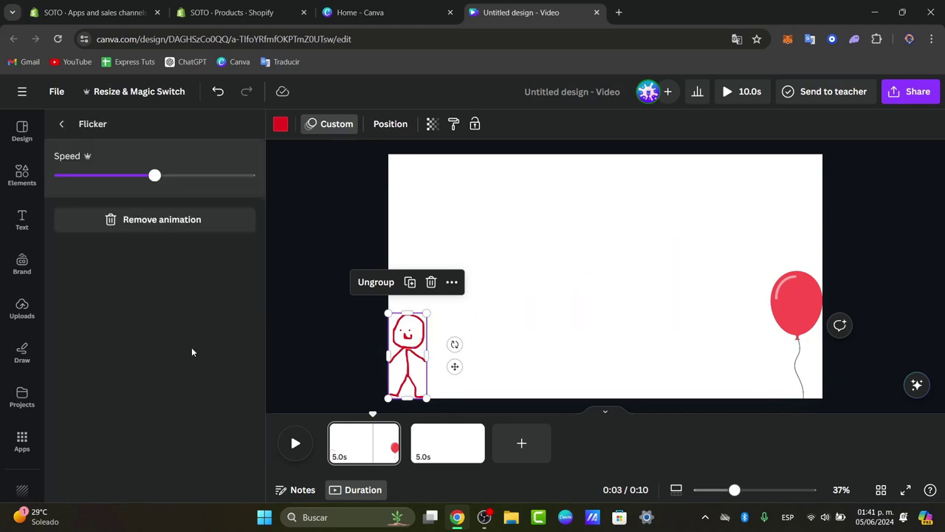
pyautogui.click(184, 234)
pyautogui.click(84, 330)
pyautogui.click(205, 263)
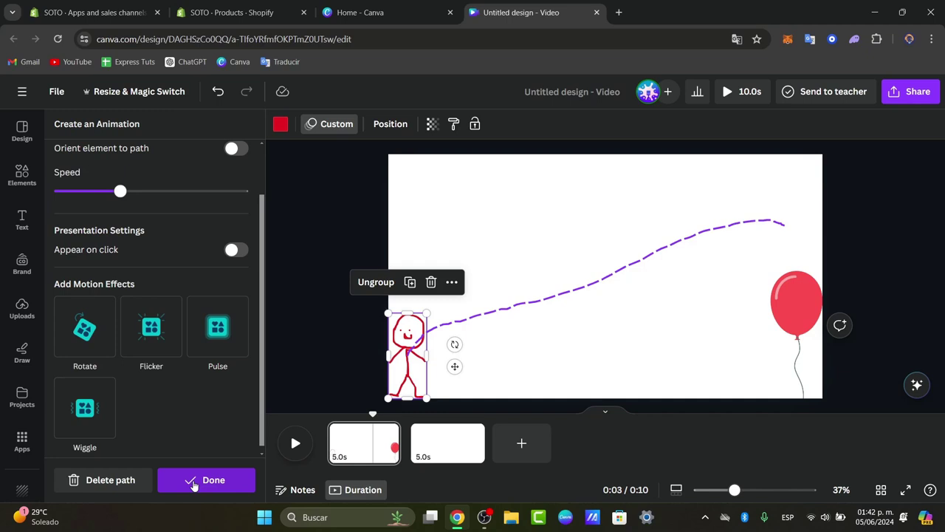
# Finish the custom animation and preview the first page.
pyautogui.click(192, 482)
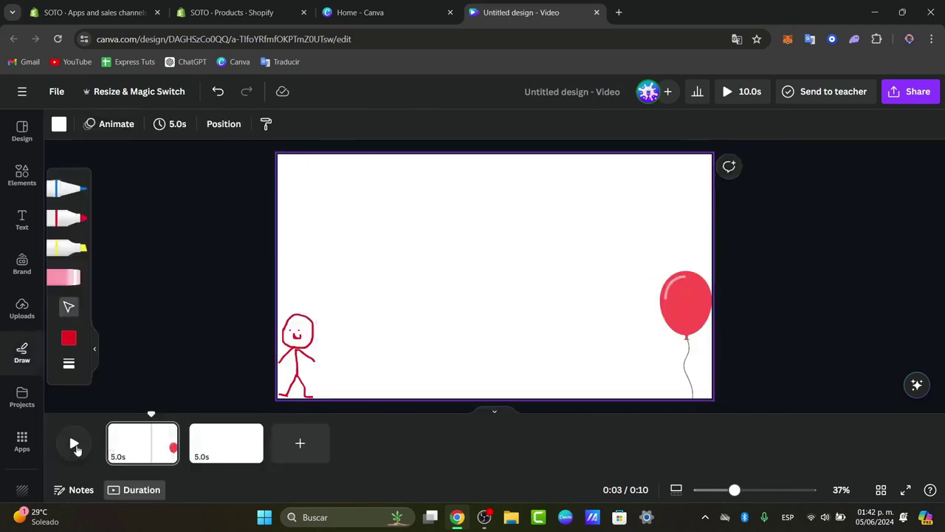
pyautogui.click(74, 444)
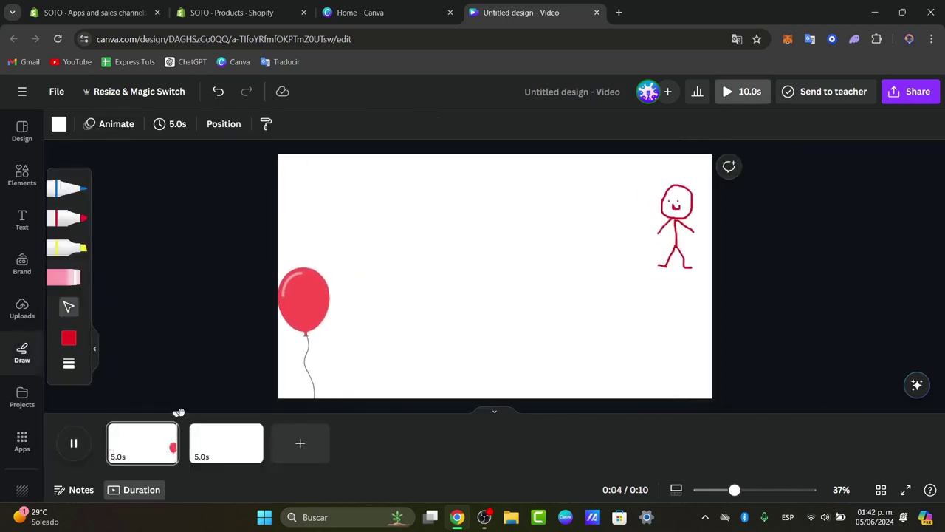
pyautogui.moveTo(127, 418); pyautogui.dragTo(103, 423)
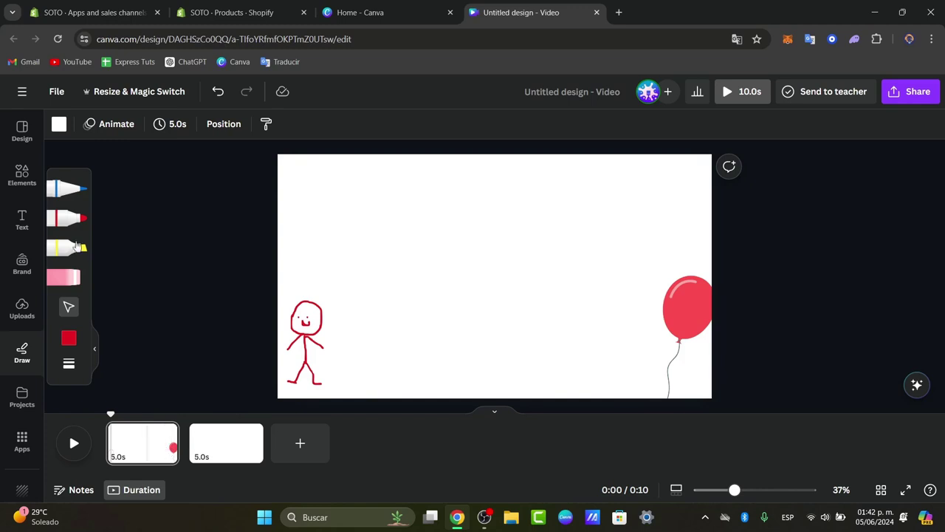
# Apply the Back to School bus template video to the empty second page.
pyautogui.click(22, 148)
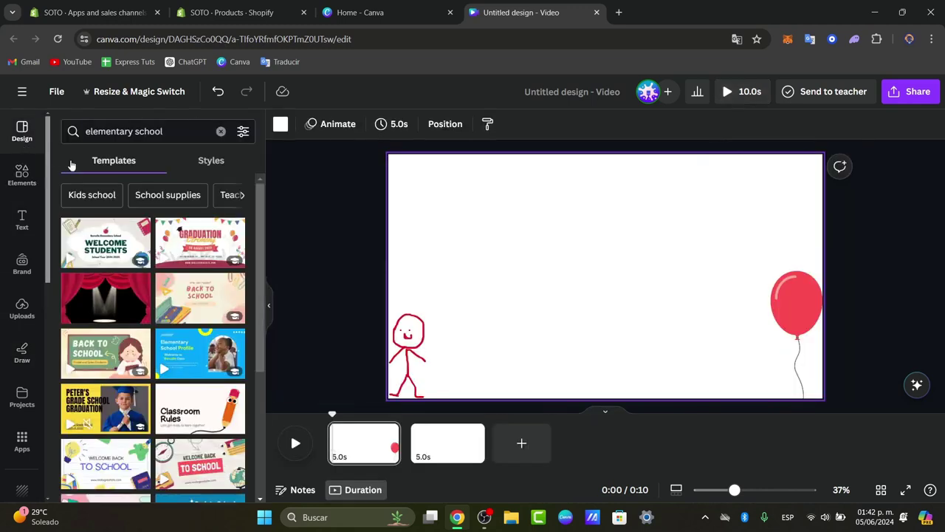
pyautogui.click(443, 443)
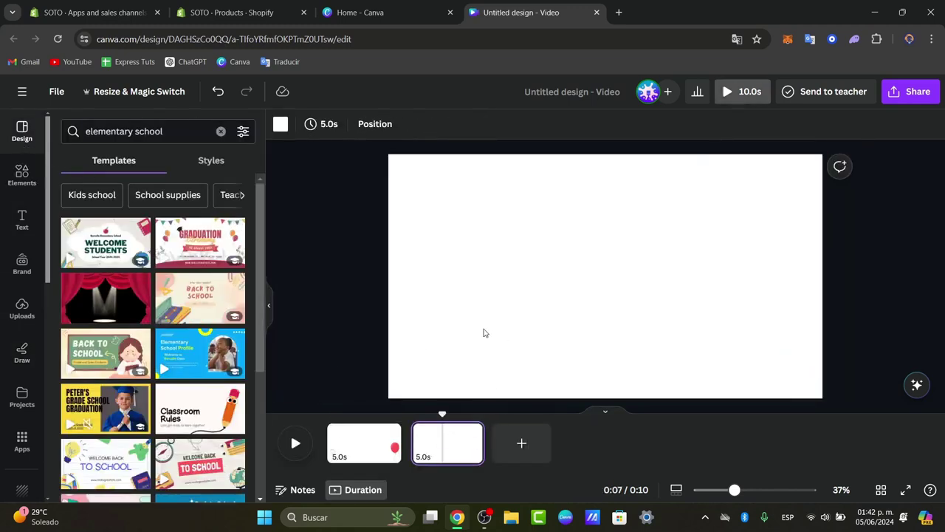
pyautogui.scroll(-3, 189, 375)
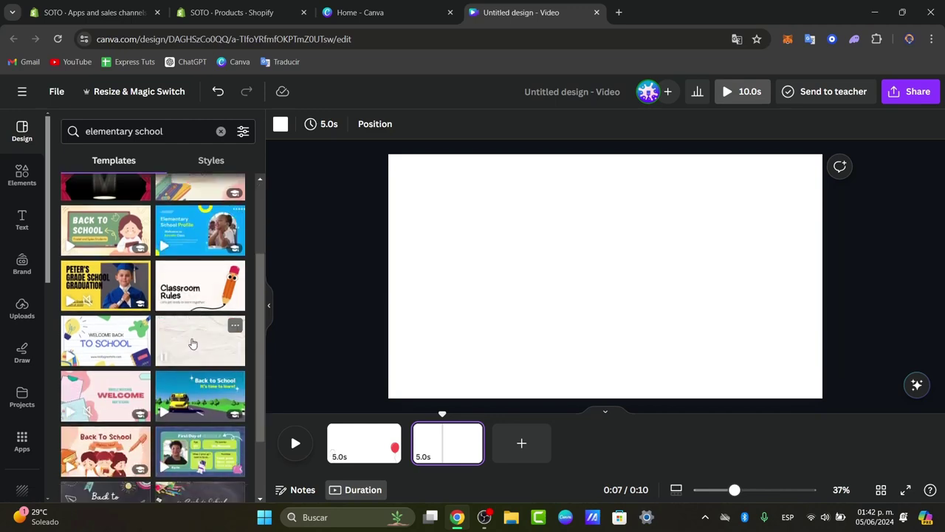
pyautogui.click(195, 395)
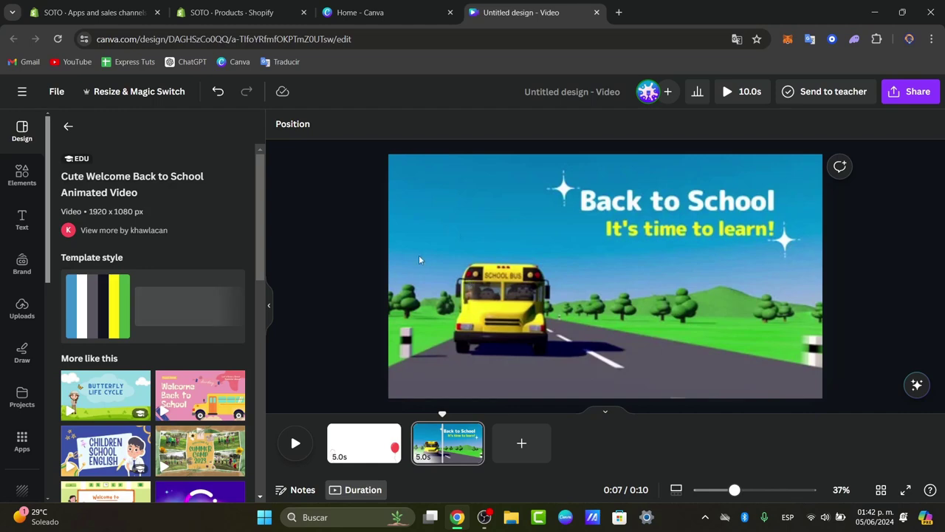
pyautogui.click(453, 333)
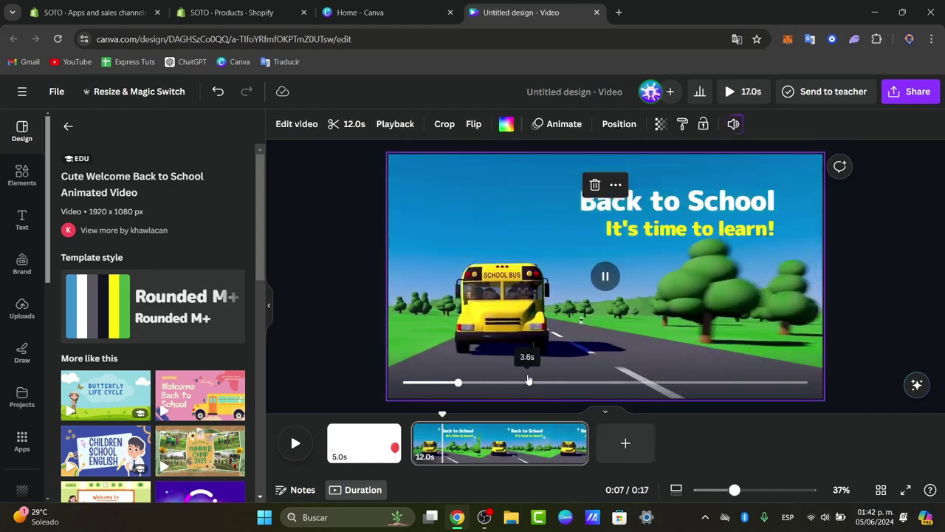
# Delete the 'It's time to learn!' text, the 'Back to School' title and the sparkle.
pyautogui.click(694, 223)
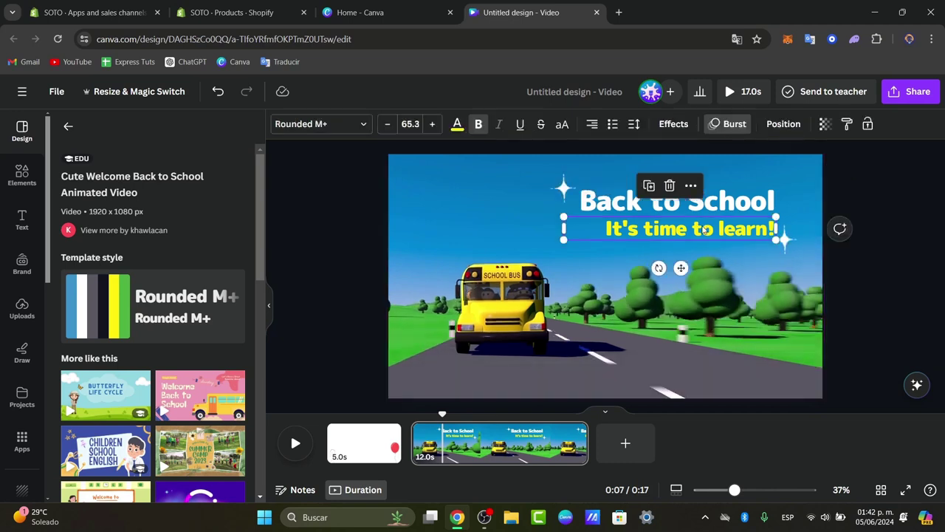
pyautogui.press('Delete')
pyautogui.click(730, 210)
pyautogui.press('Delete')
pyautogui.click(793, 235)
pyautogui.press('Delete')
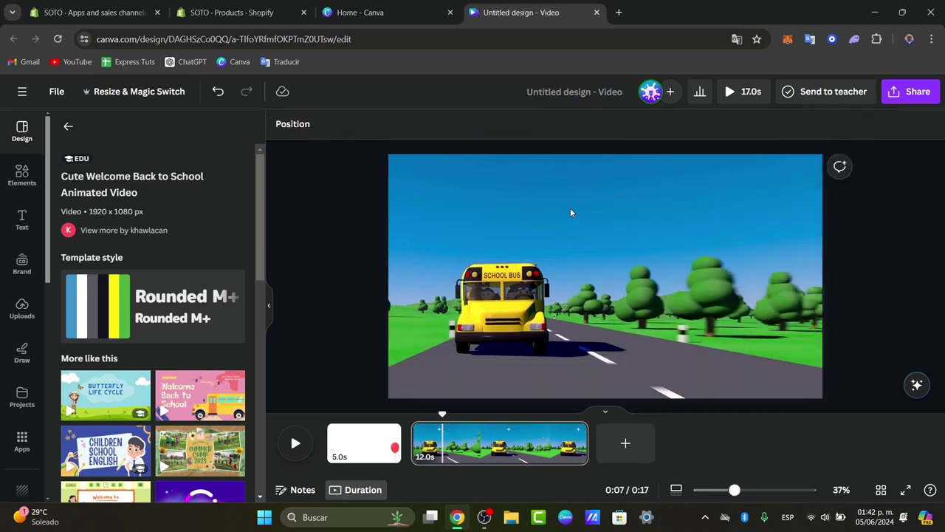
# Paste the red balloon from page one onto the school-bus page.
pyautogui.click(360, 453)
pyautogui.click(605, 331)
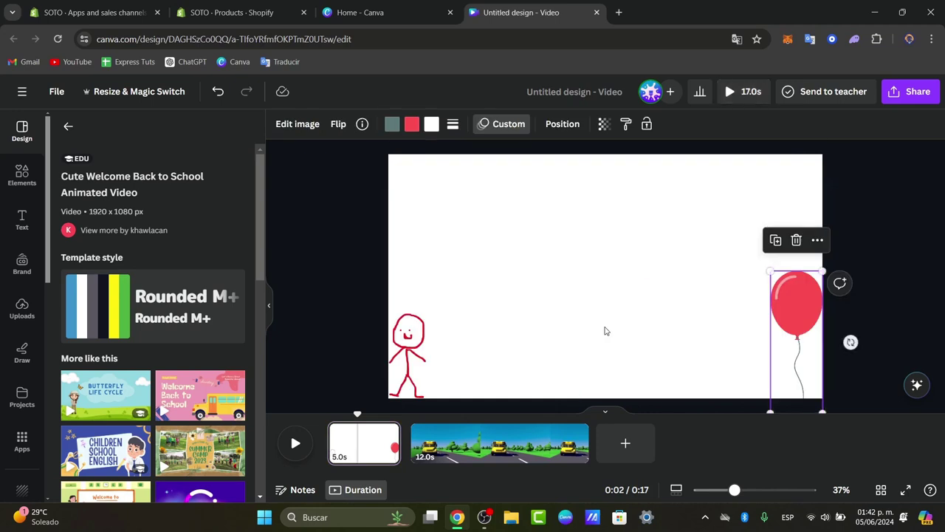
pyautogui.click(495, 451)
pyautogui.hotkey('ctrl', 'v')
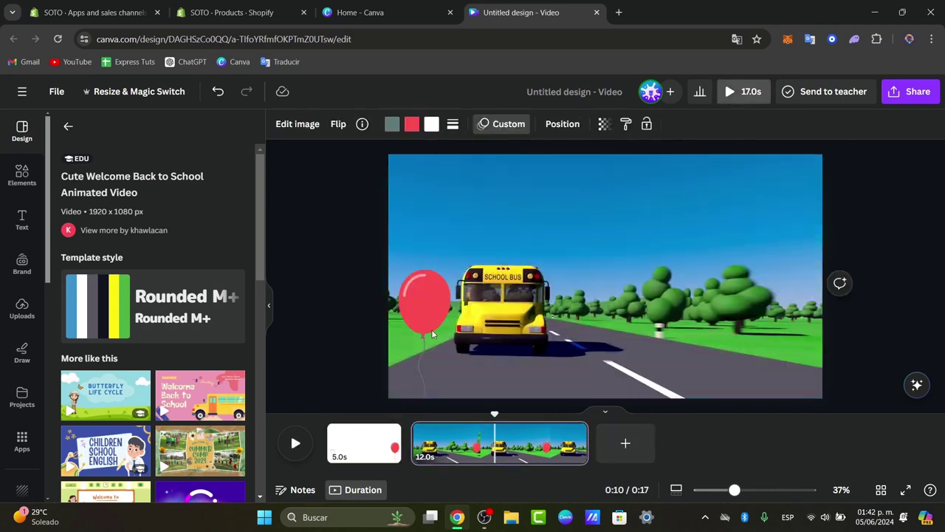
# Play the video, then replay the bus clip from its start.
pyautogui.click(297, 447)
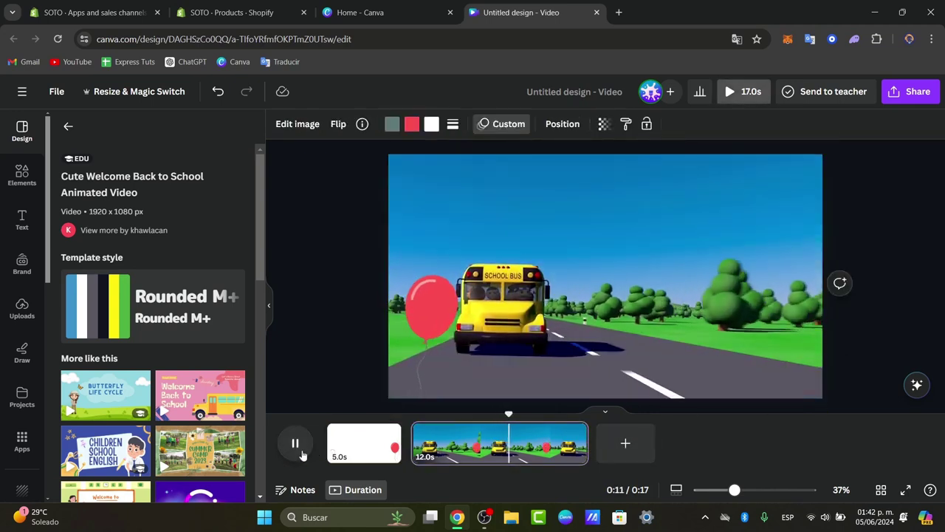
pyautogui.click(412, 416)
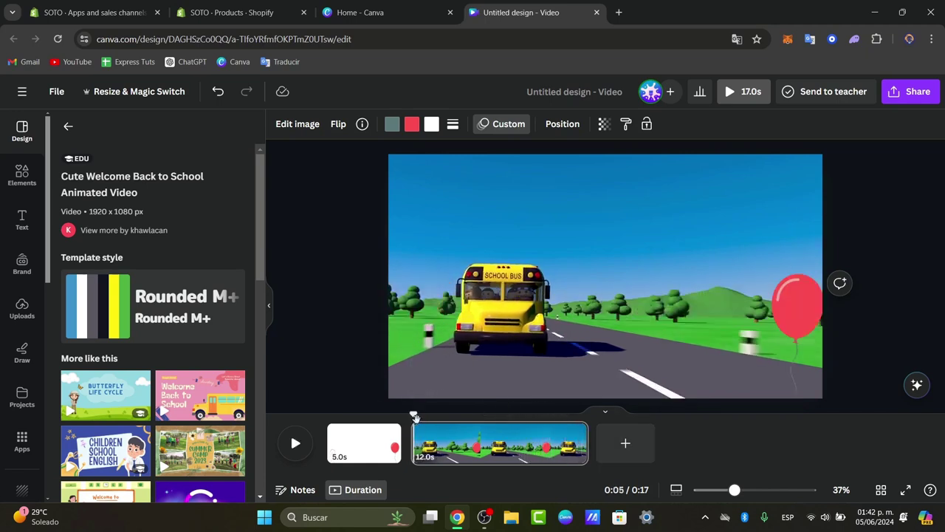
pyautogui.click(296, 446)
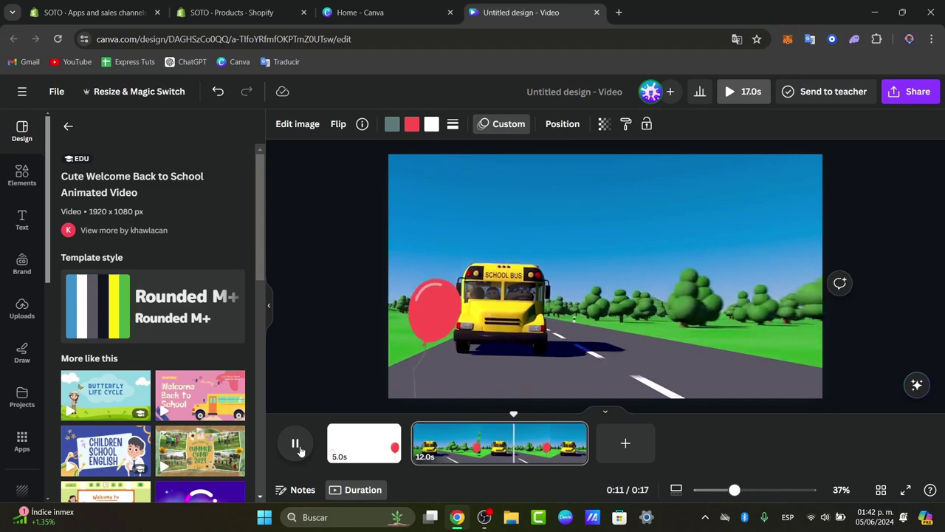
# Add a new page filled with the 'How to Make a Claymation' title and preview it.
pyautogui.click(613, 447)
pyautogui.scroll(-3, 220, 451)
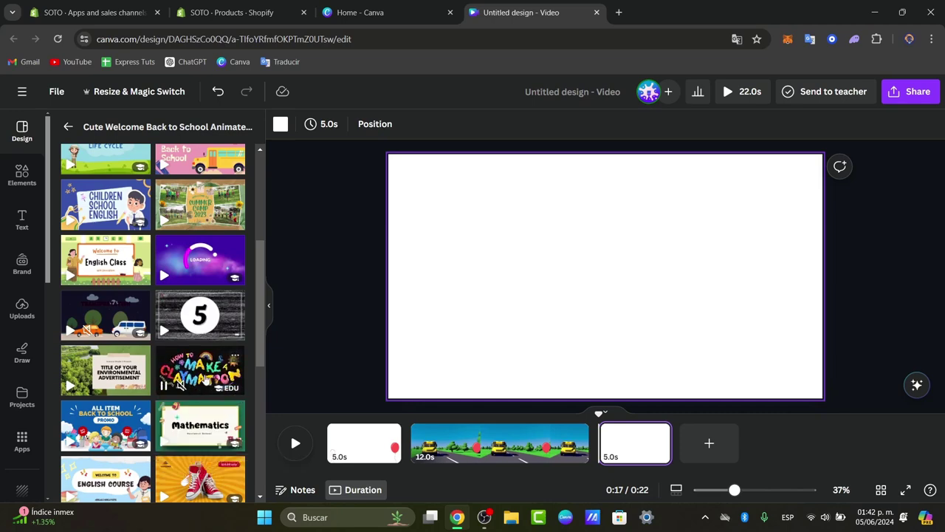
pyautogui.click(205, 378)
pyautogui.click(108, 341)
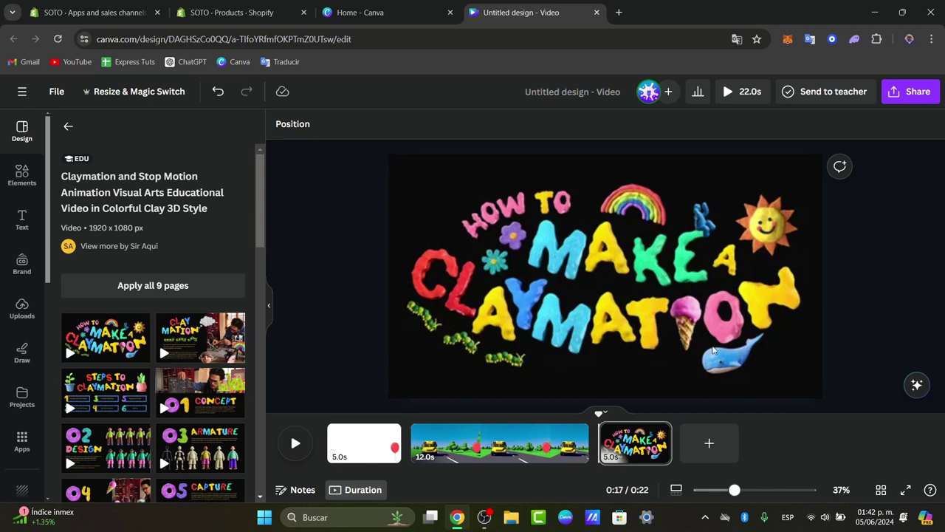
pyautogui.click(298, 444)
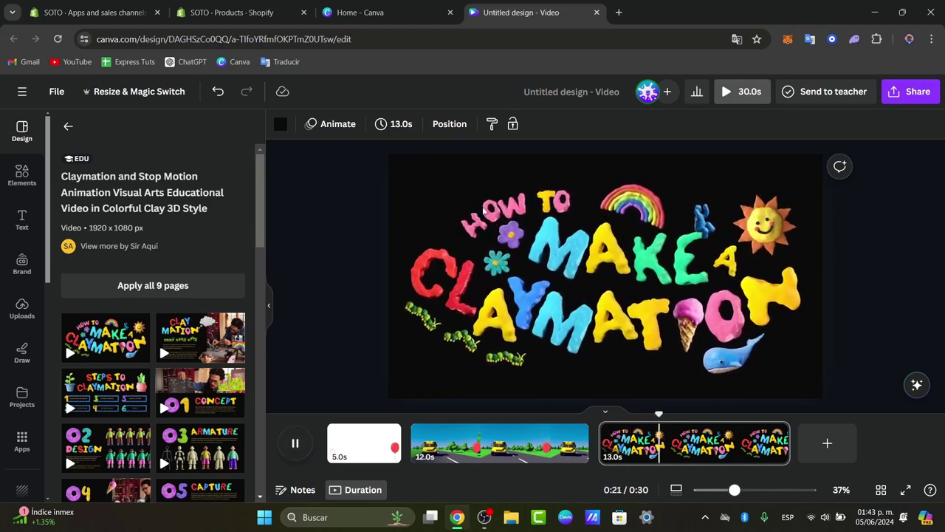
# Search elements for 's' and place a letter-sized S cutout over the clay MAKE.
pyautogui.press('space')
pyautogui.click(570, 254)
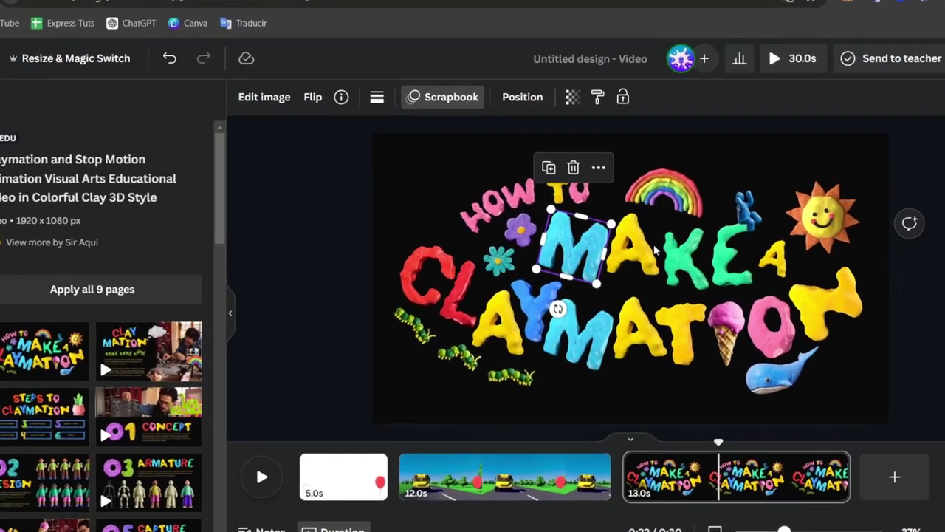
pyautogui.click(650, 251)
pyautogui.click(561, 238)
pyautogui.click(77, 104)
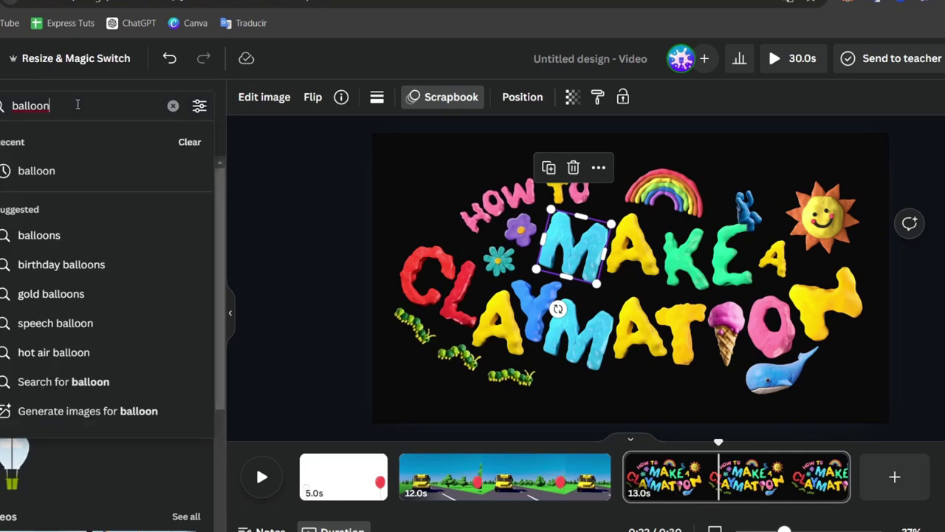
pyautogui.write('s')
pyautogui.press('Return')
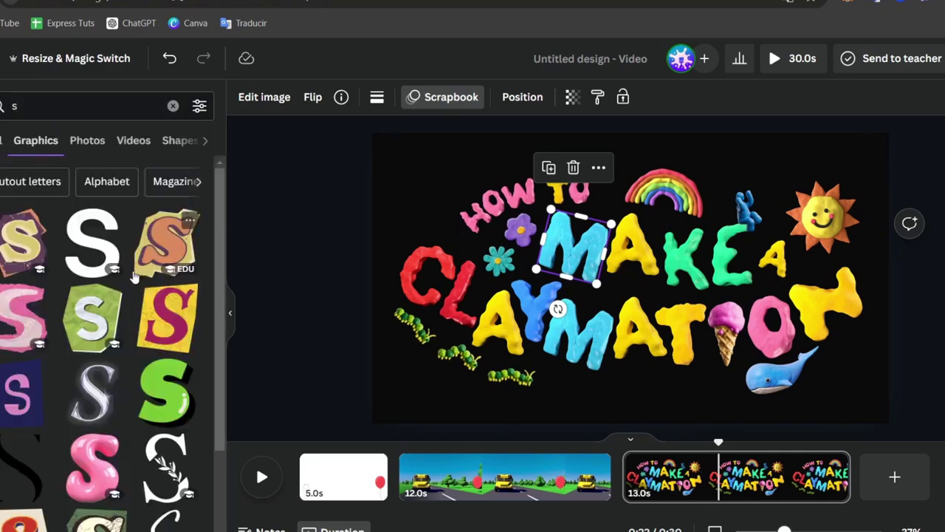
pyautogui.moveTo(23, 254); pyautogui.dragTo(627, 221)
pyautogui.moveTo(690, 186); pyautogui.dragTo(594, 214)
# Adjust the S cutout's layering behind the clay M and exit crop mode.
pyautogui.rightClick(591, 266)
pyautogui.moveTo(605, 277)
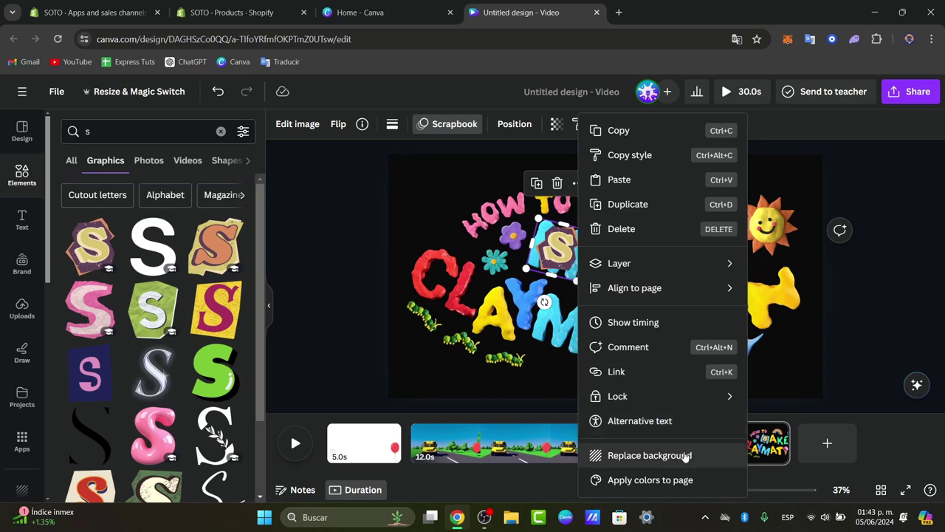
pyautogui.click(553, 250)
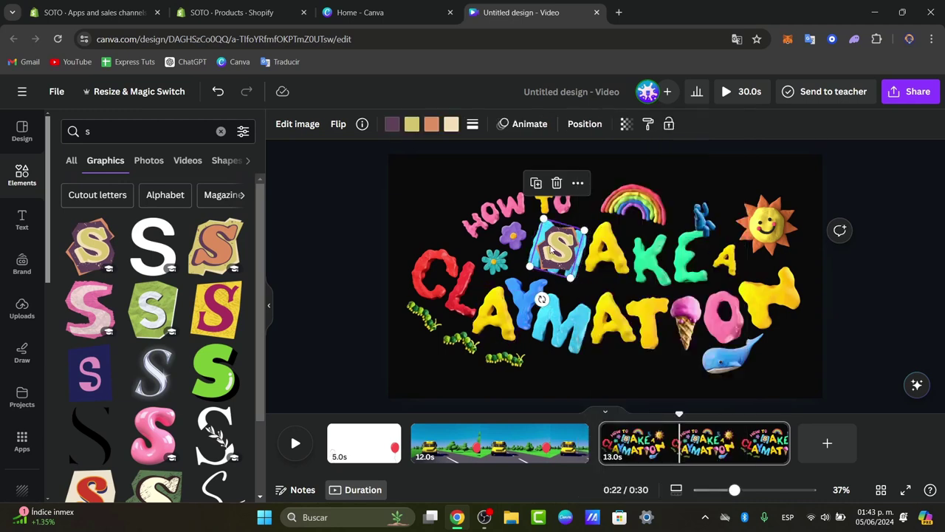
pyautogui.doubleClick(565, 249)
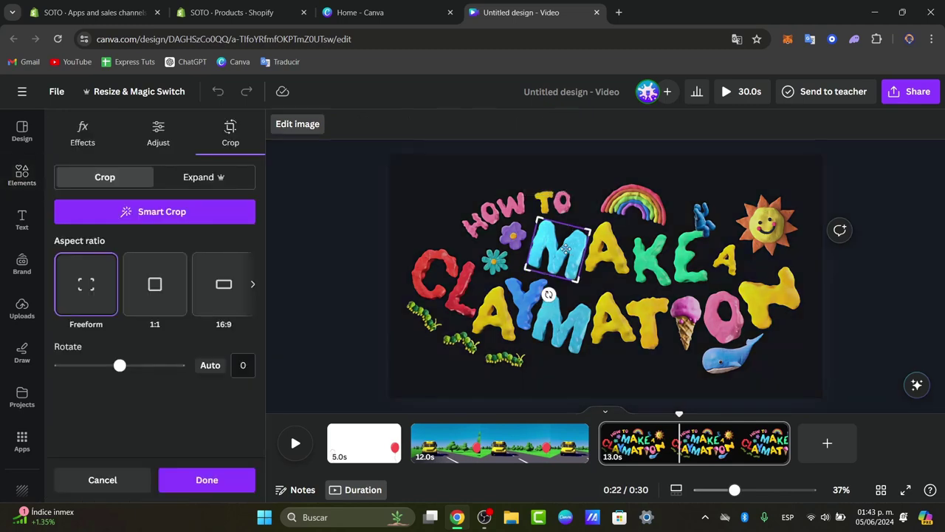
pyautogui.click(360, 223)
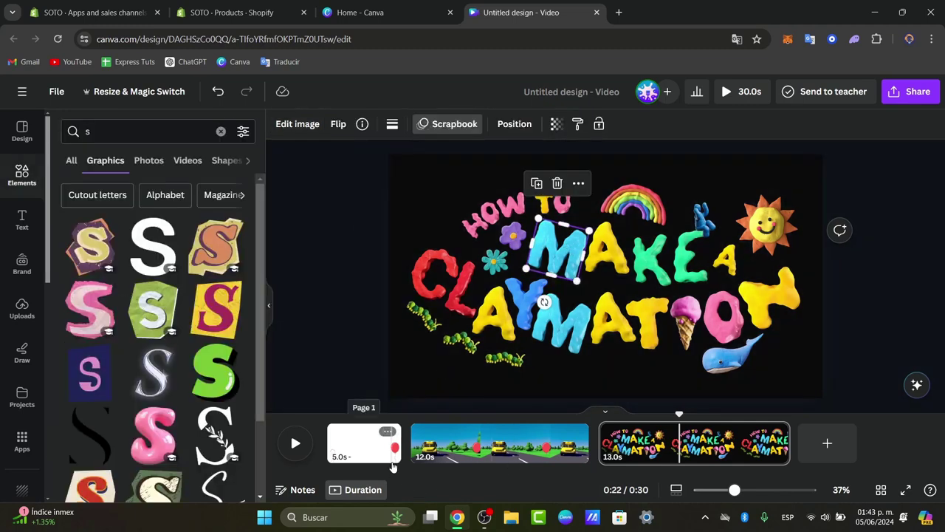
# Add a Flow transition between the school-bus clip and the claymation page.
pyautogui.click(559, 450)
pyautogui.click(294, 443)
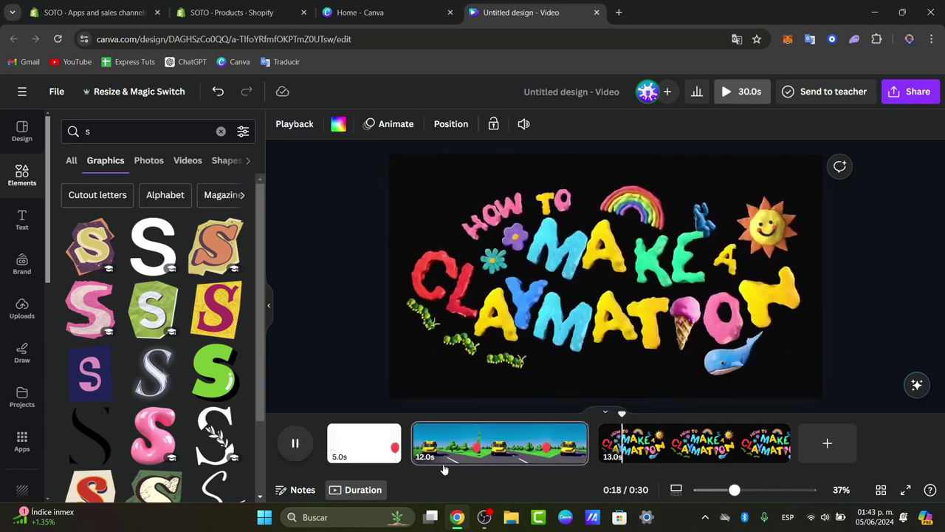
pyautogui.click(602, 452)
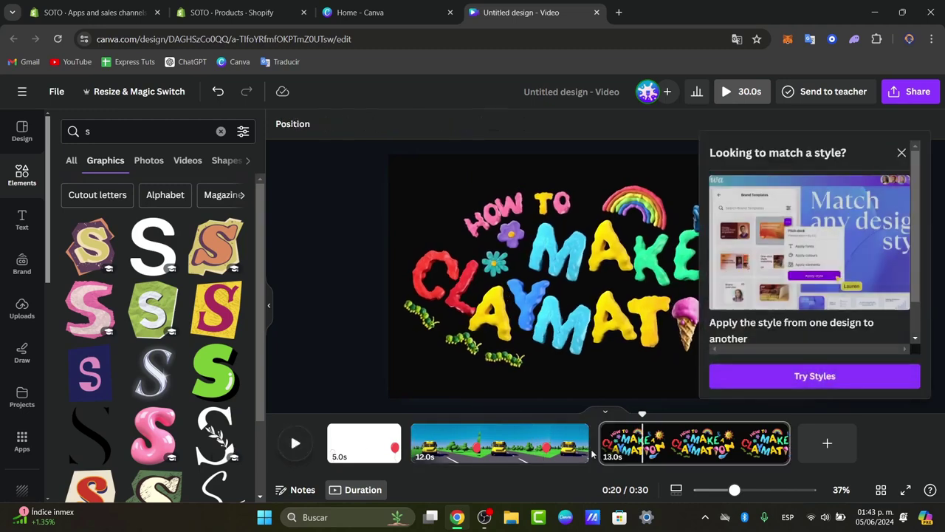
pyautogui.moveTo(597, 454)
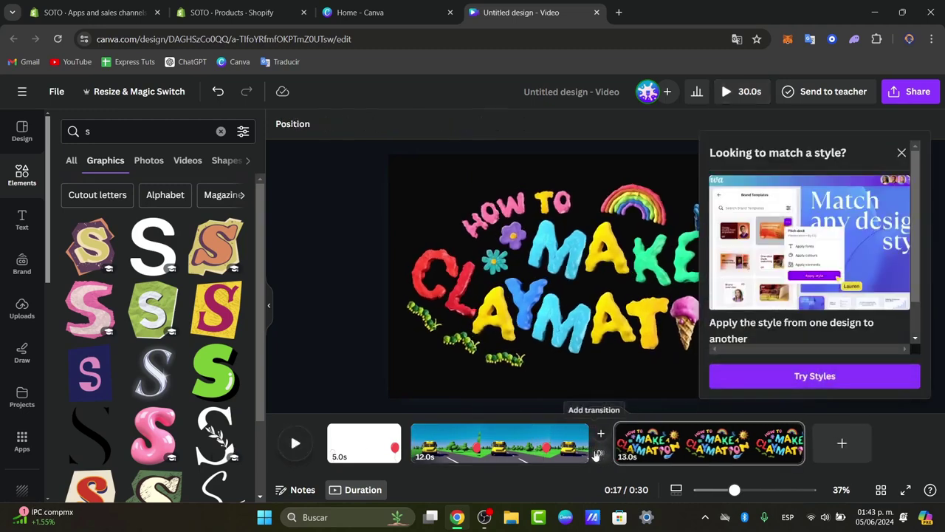
pyautogui.click(601, 452)
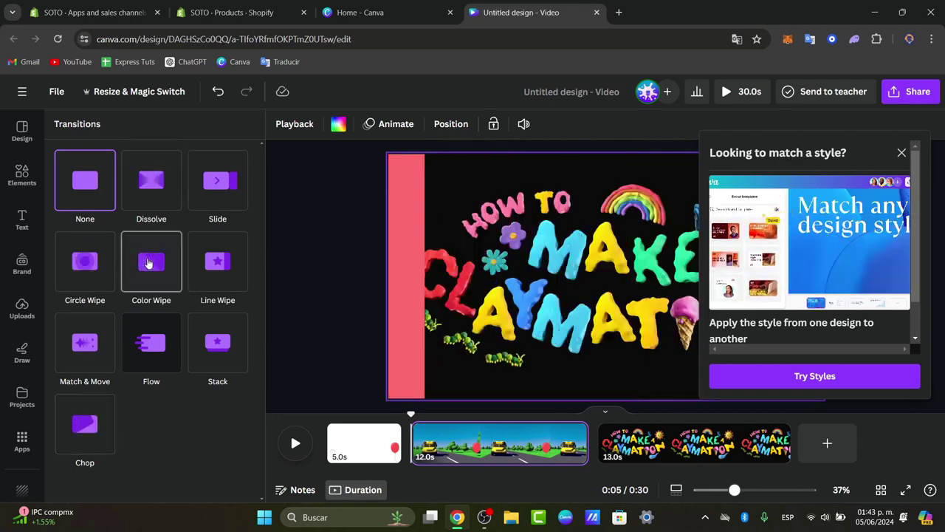
pyautogui.click(141, 344)
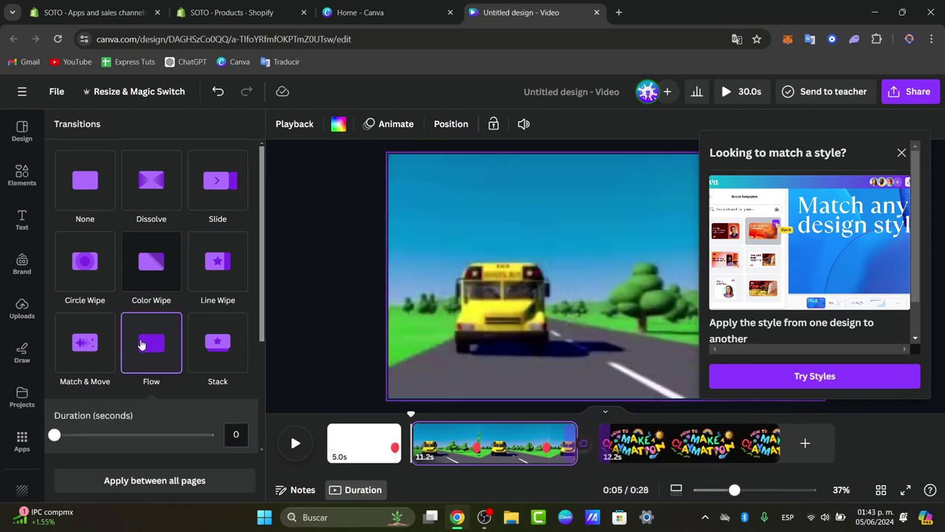
pyautogui.click(902, 154)
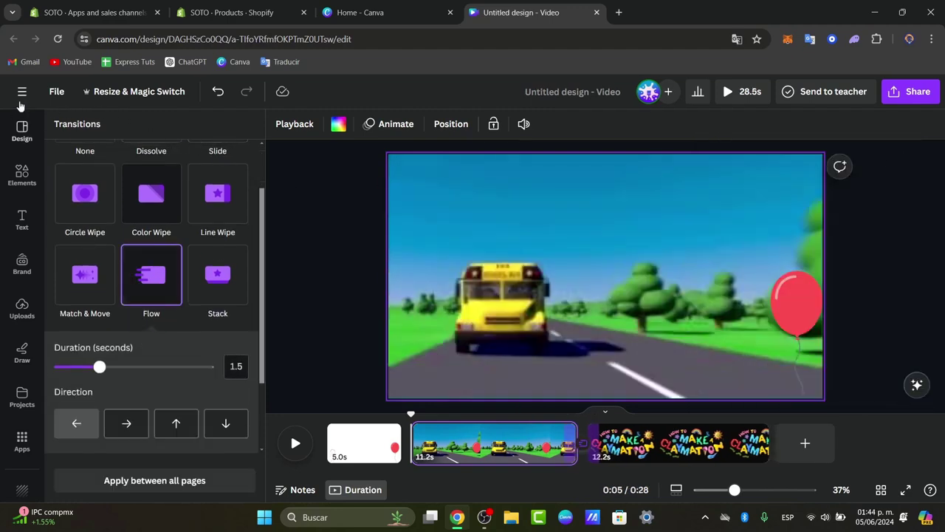
# Open the File menu and Canva's main navigation.
pyautogui.click(54, 92)
pyautogui.click(21, 90)
pyautogui.click(20, 91)
# Go to Canva Home and search templates for 'computer animation'.
pyautogui.click(79, 161)
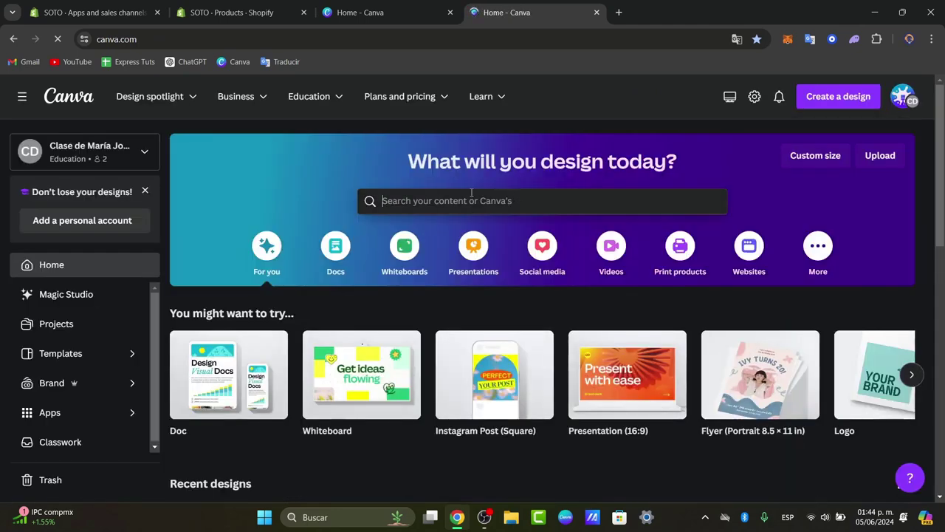
pyautogui.click(471, 194)
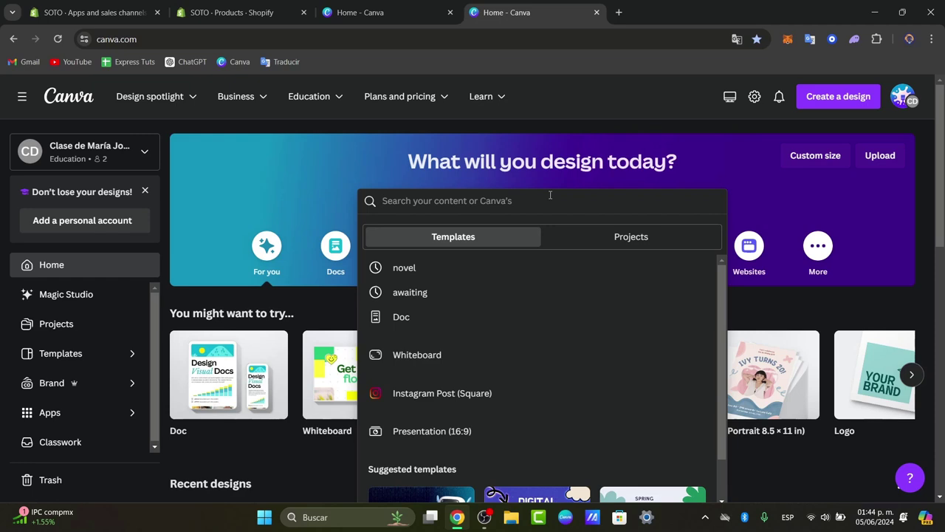
pyautogui.write('comp')
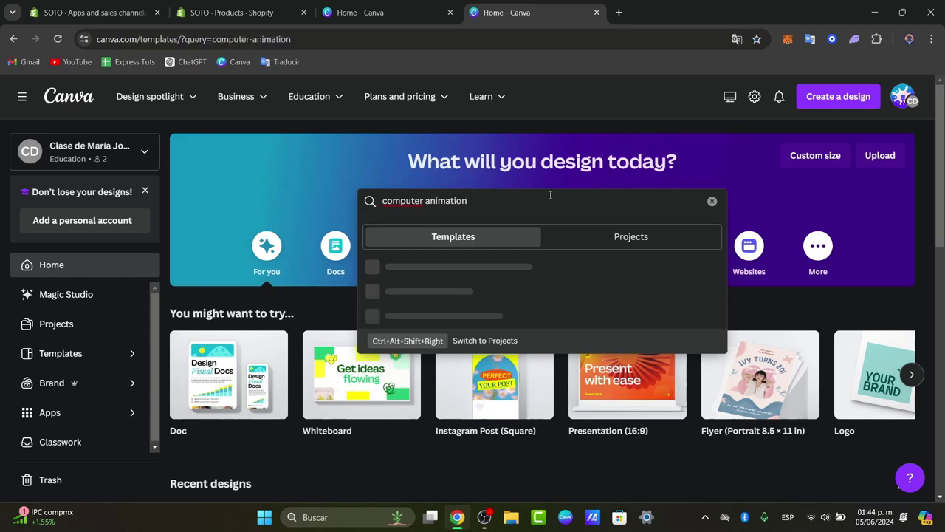
pyautogui.write('uter animation')
pyautogui.press('Return')
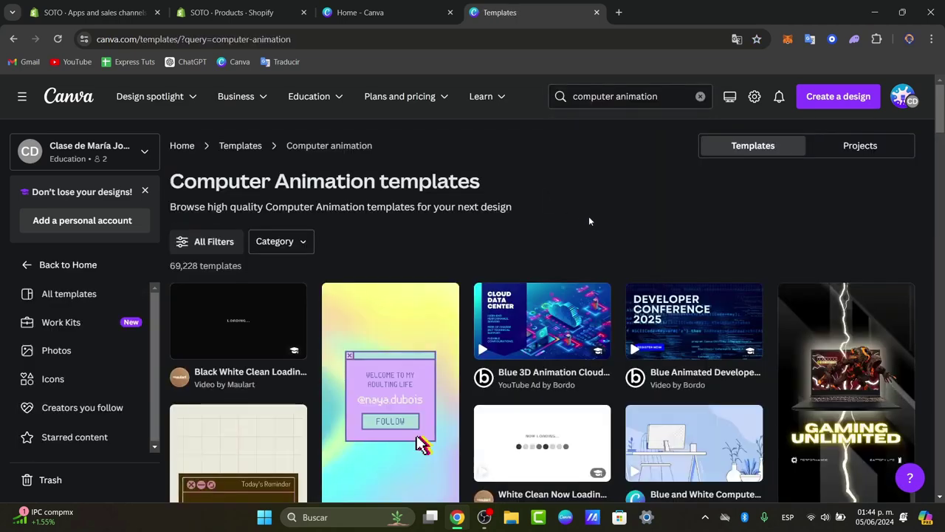
pyautogui.scroll(-2, 589, 219)
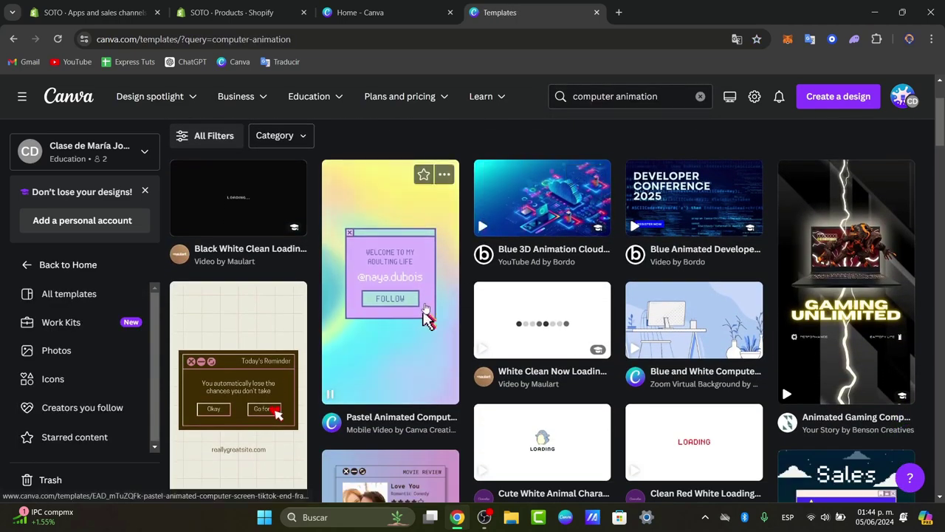